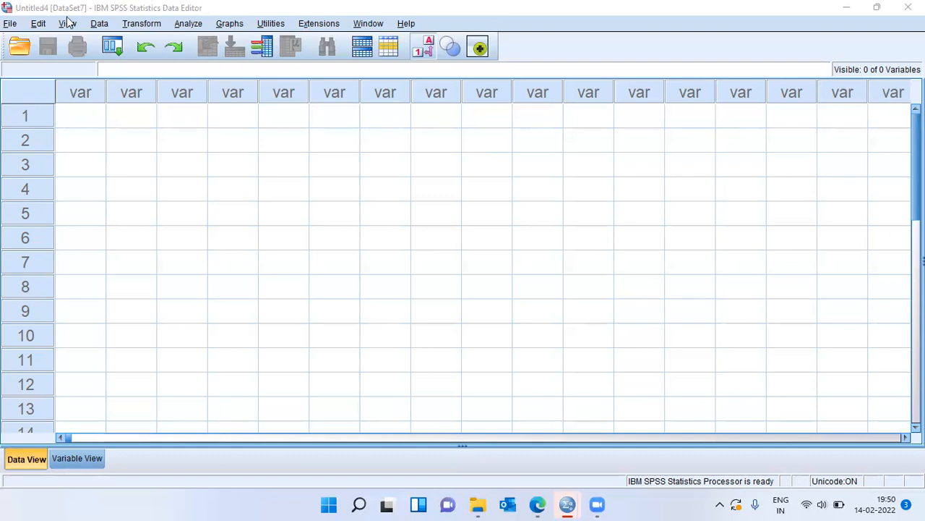
Open the sample data file dietstudy.sav from the English samples folder
click(10, 24)
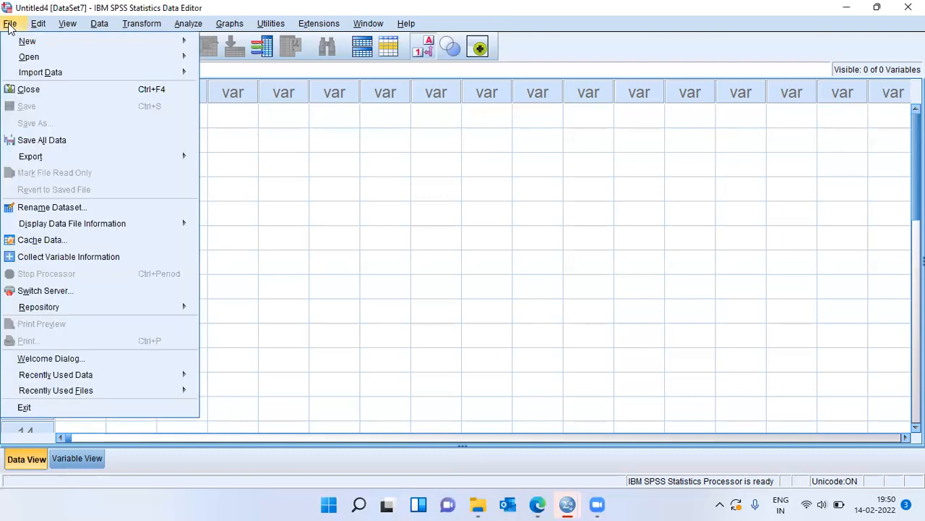
mouse_move(33, 61)
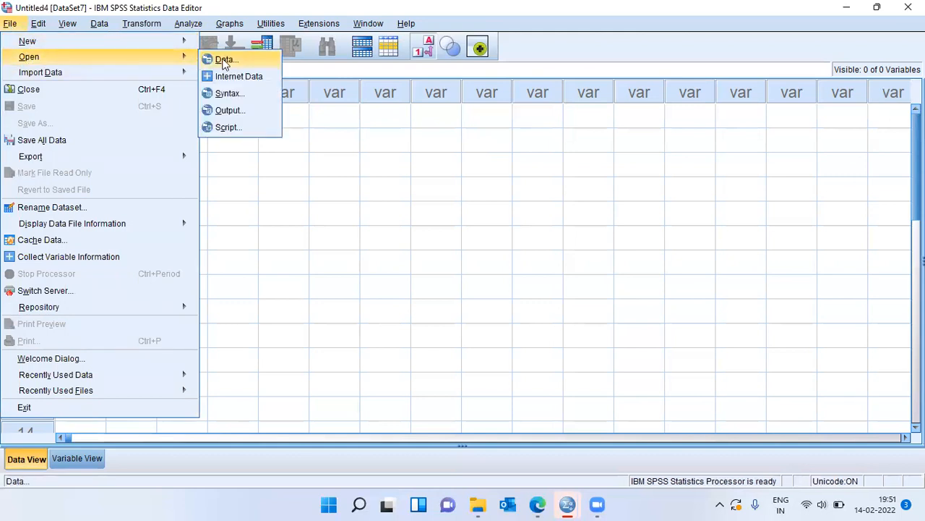
click(224, 60)
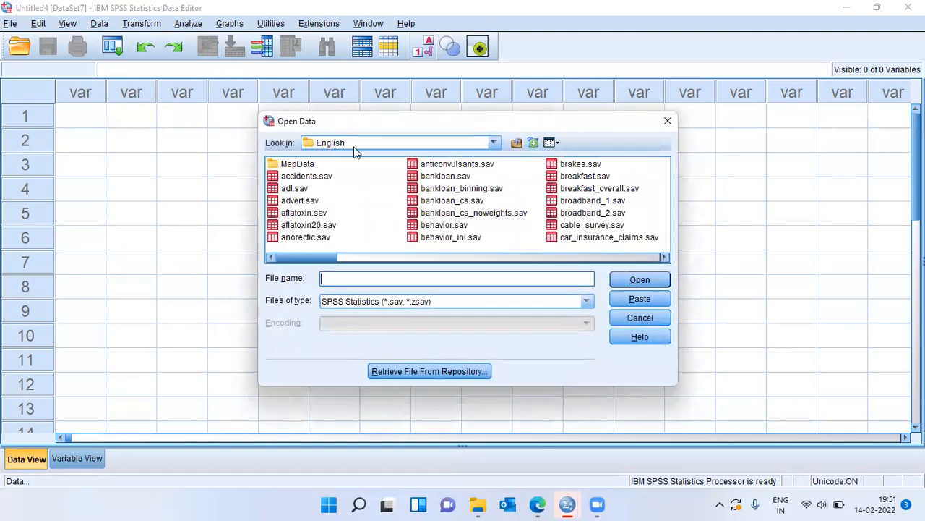
click(307, 201)
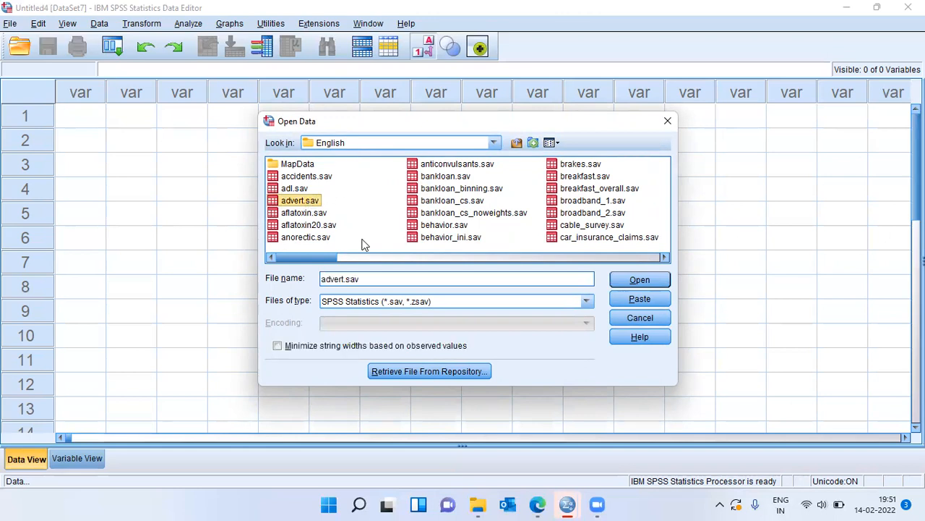
key(d)
key(d)
key(d)
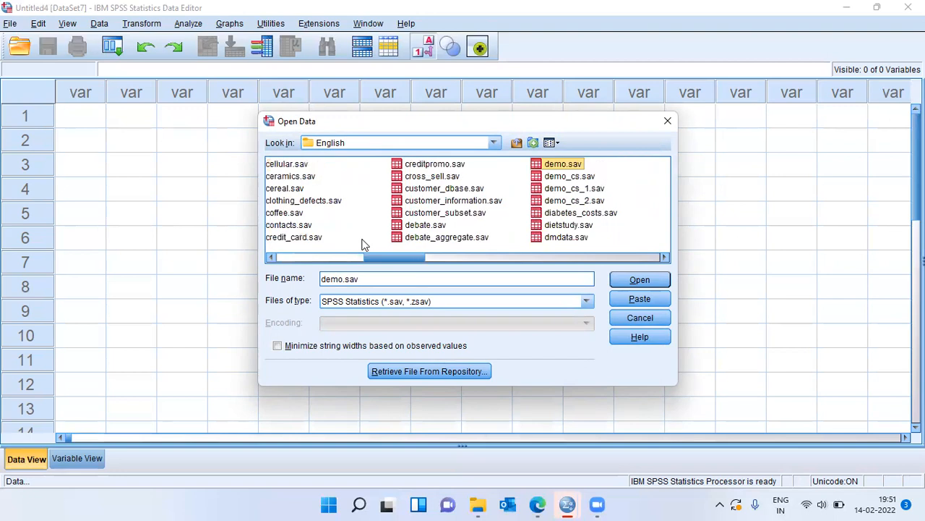
key(d)
key(d)
key(d)
key(d)
key(d)
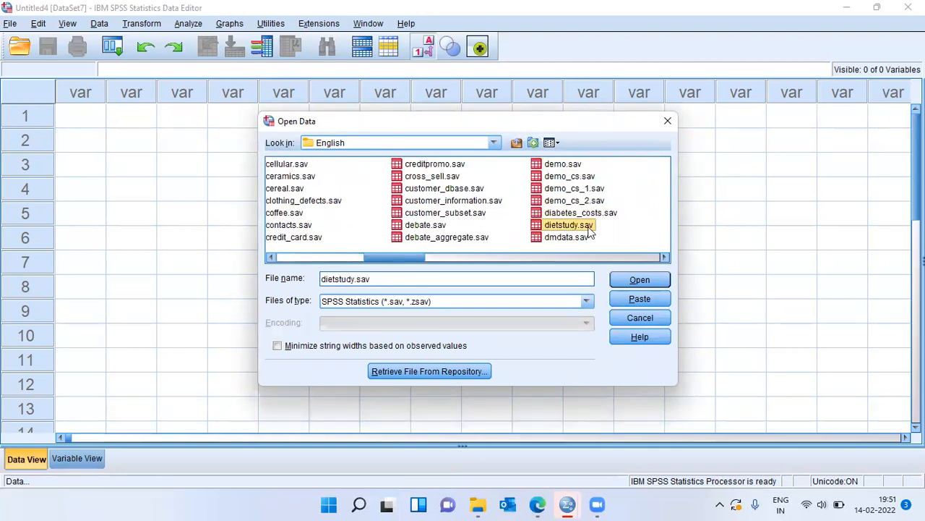
click(640, 281)
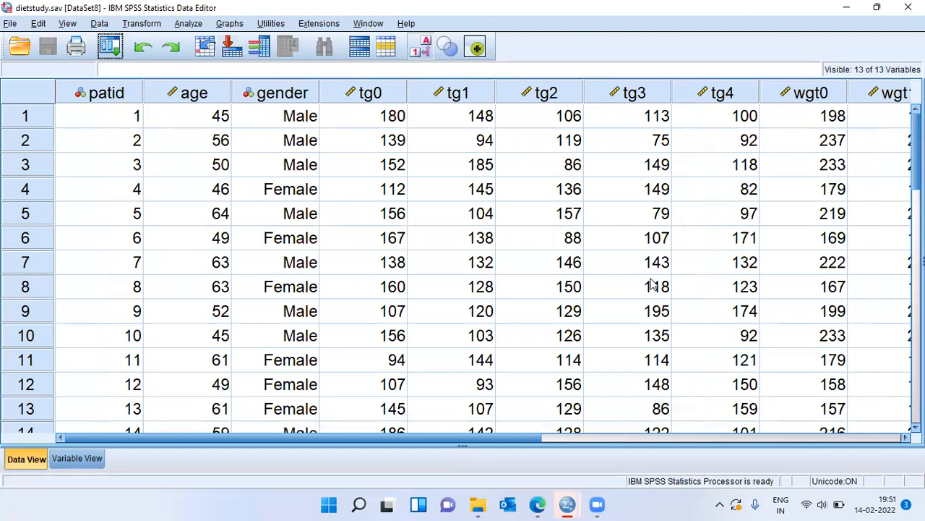
Examine the extent of the patient records and the age, gender and tg0 columns of the diet study data
click(120, 123)
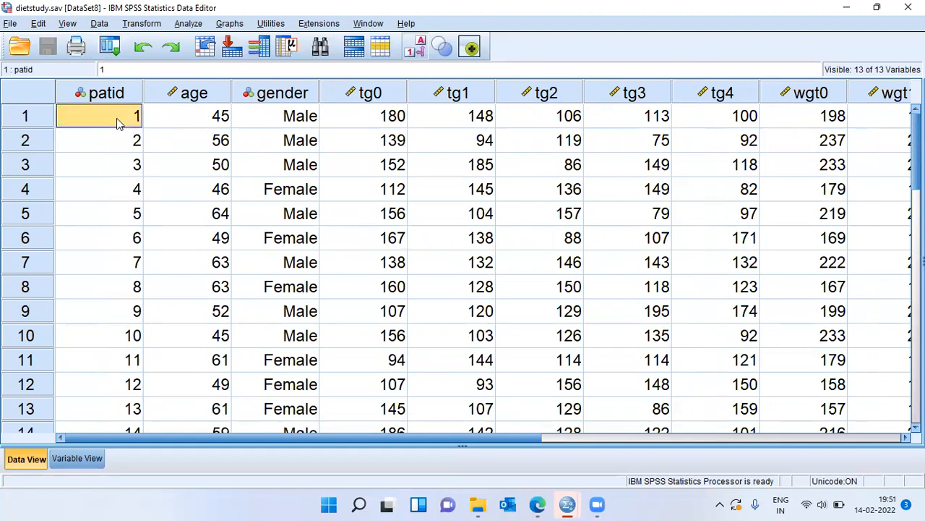
key(ctrl+Down)
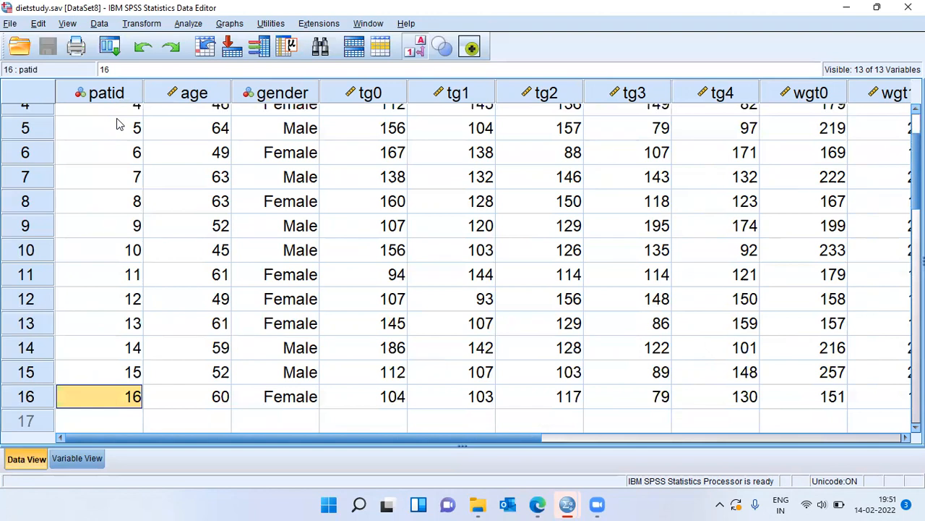
key(ctrl+Up)
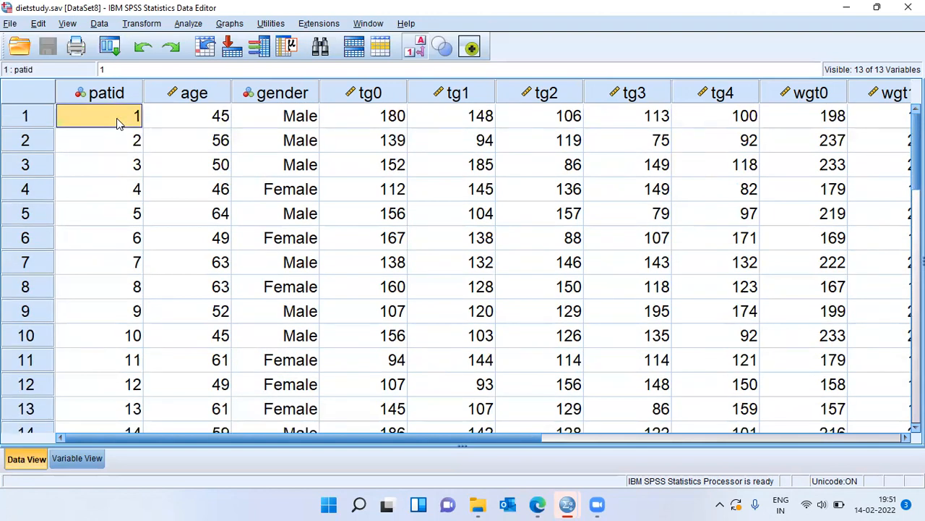
click(206, 101)
click(287, 101)
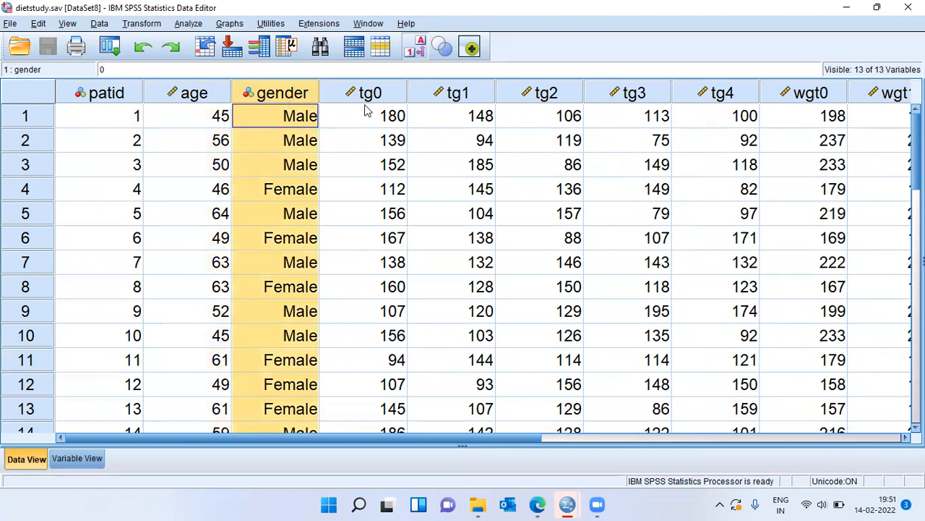
click(396, 105)
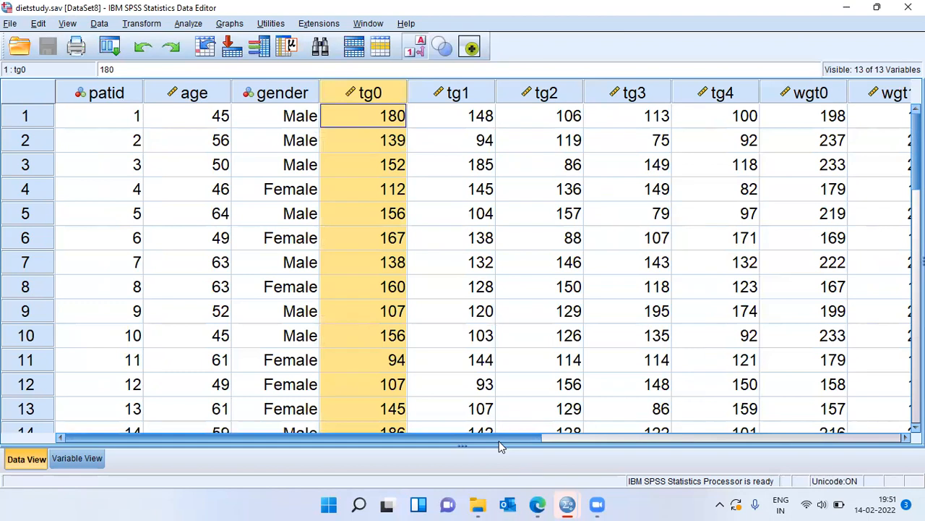
Examine the weight columns wgt0 through wgt4, comparing the starting, interim and final measurements
drag(499, 443, 787, 431)
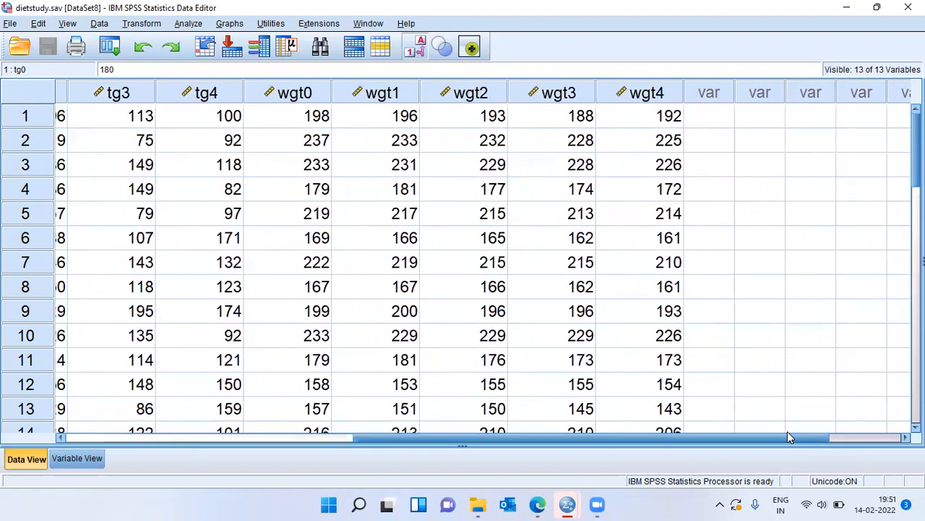
click(307, 99)
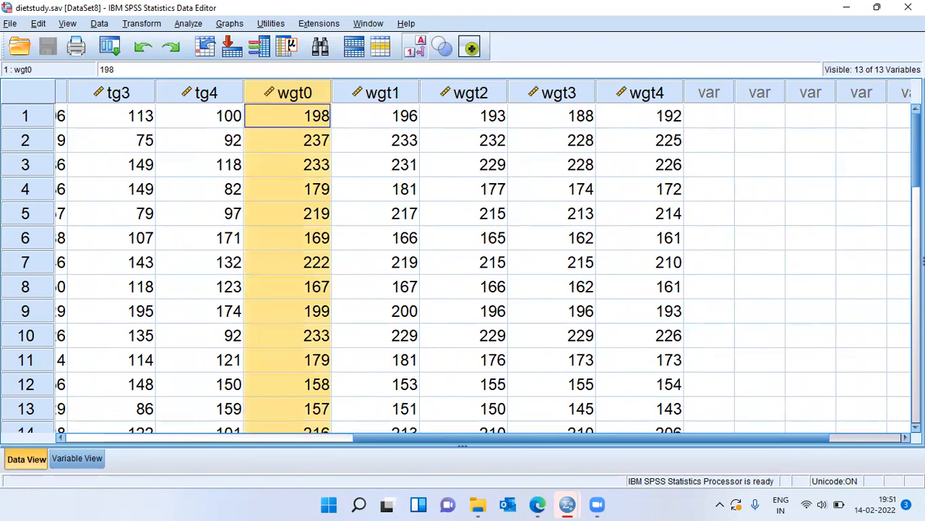
scroll(313, 230, right, 3)
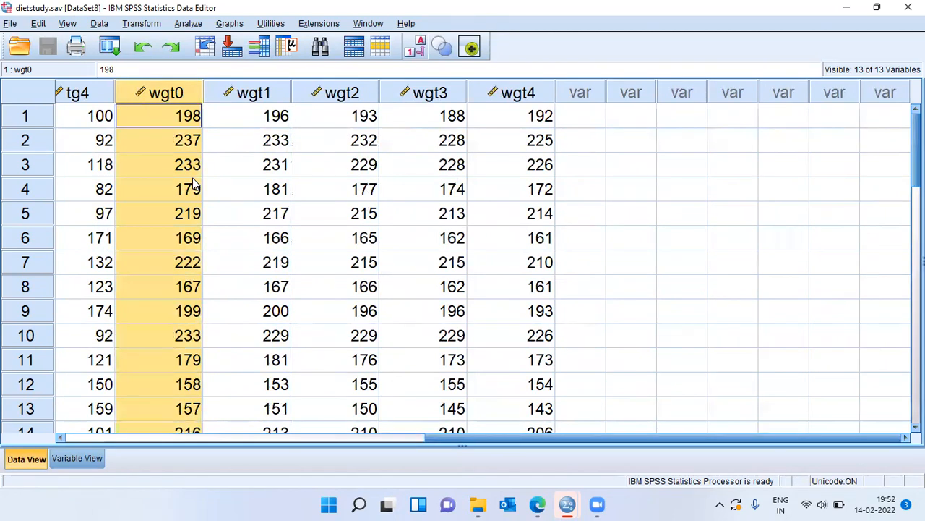
click(185, 122)
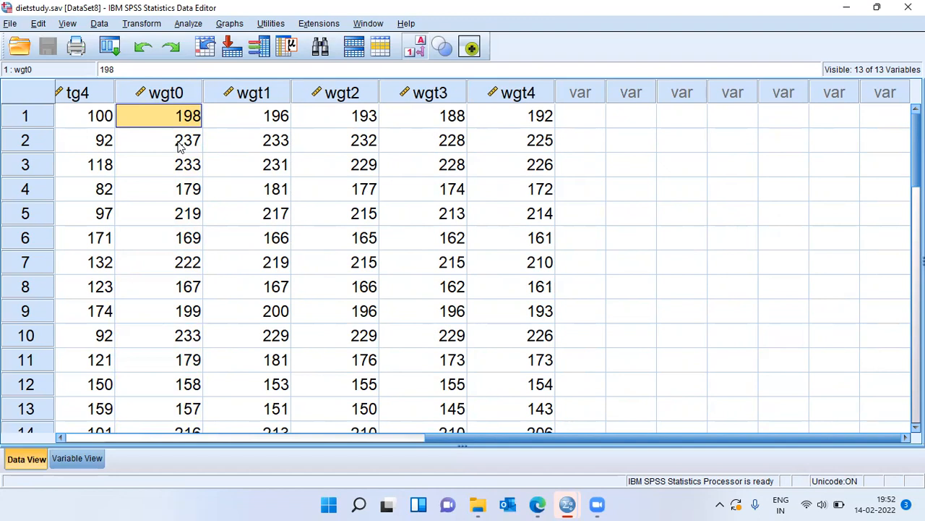
click(279, 95)
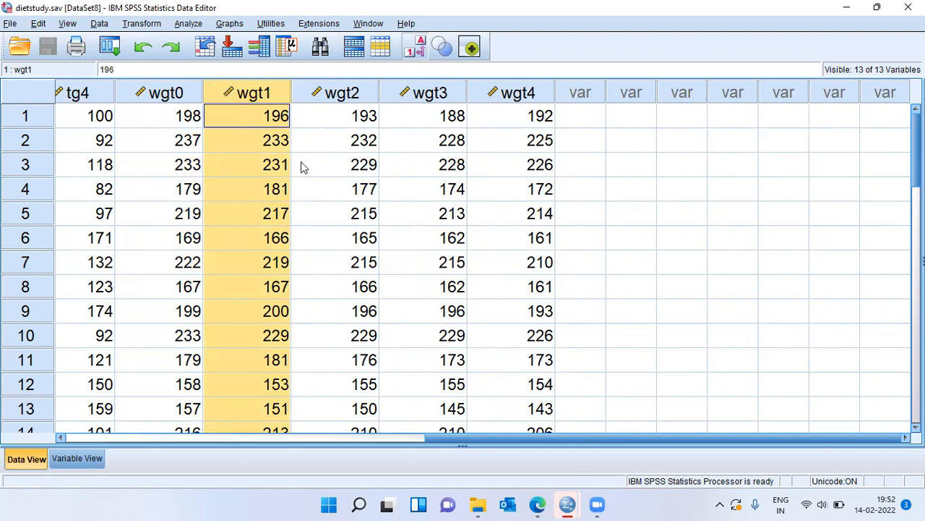
click(268, 125)
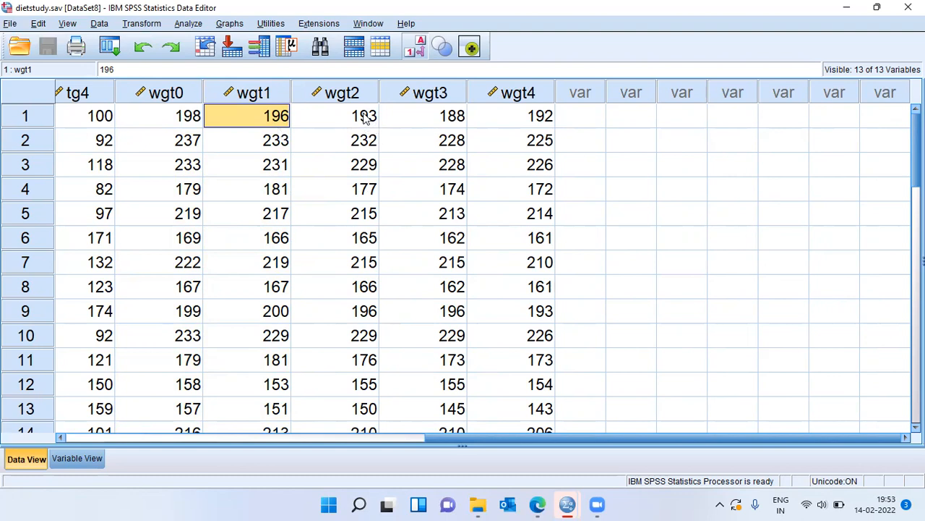
click(275, 97)
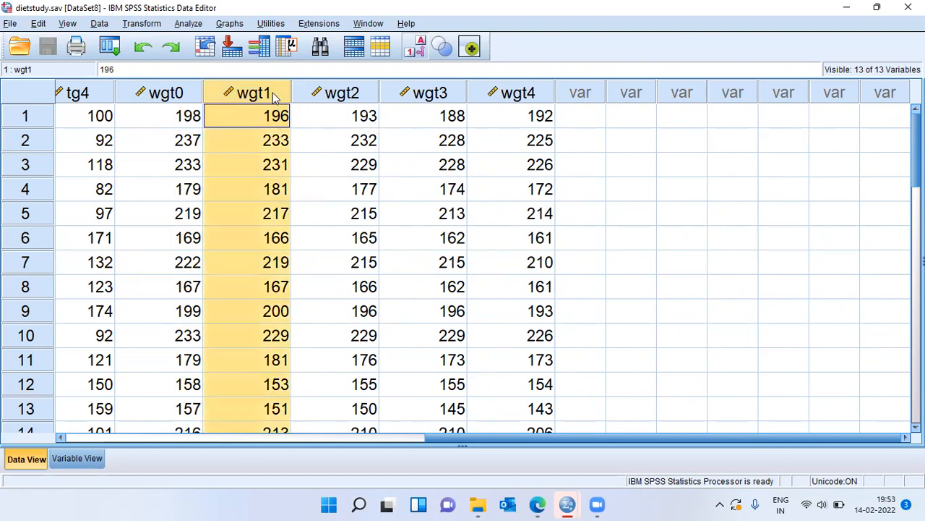
click(369, 99)
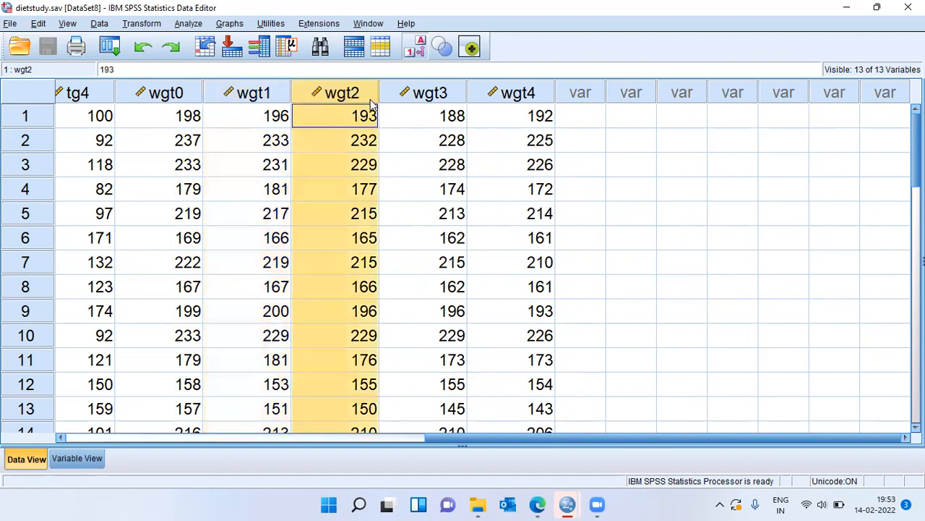
click(442, 94)
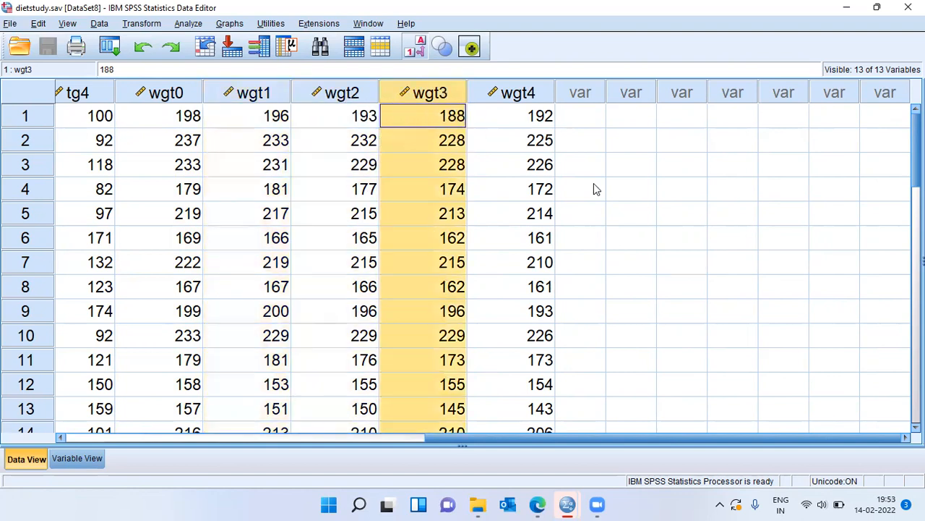
click(550, 94)
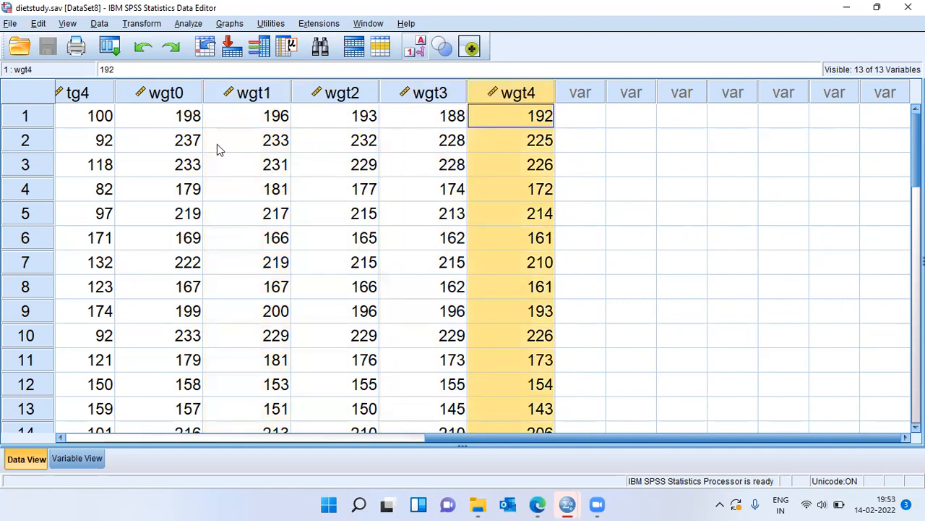
click(175, 94)
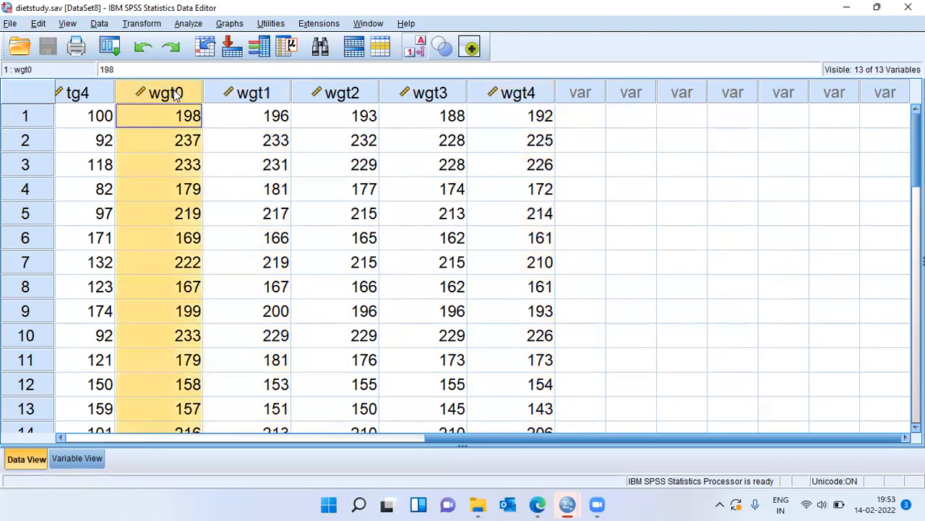
click(269, 94)
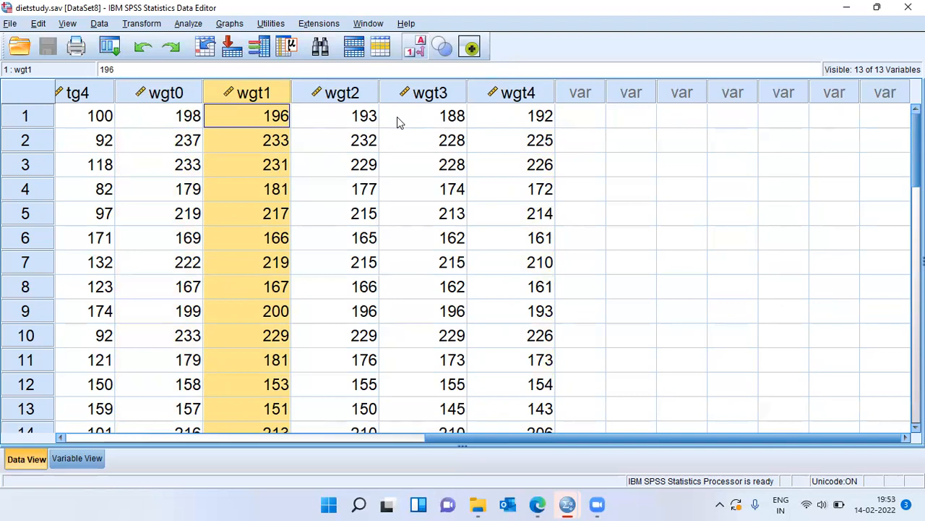
click(361, 100)
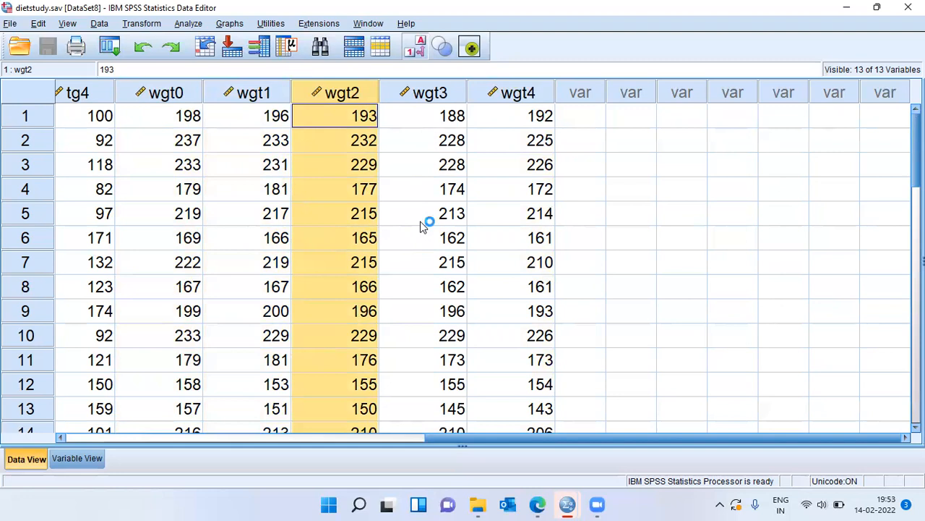
click(447, 103)
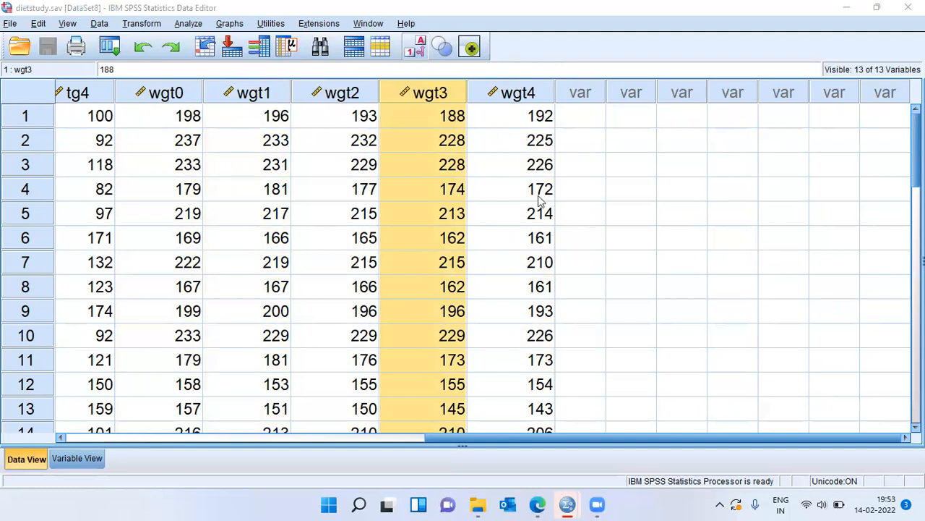
click(522, 93)
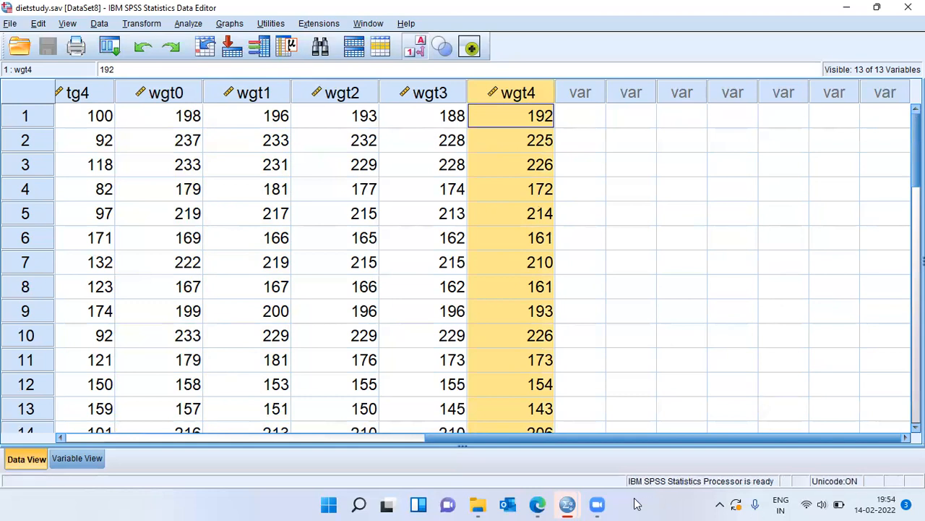
Set up a paired-samples t test with Weight [wgt0] as Variable1 and Final weight [wgt4] as Variable2 of pair 1
click(188, 24)
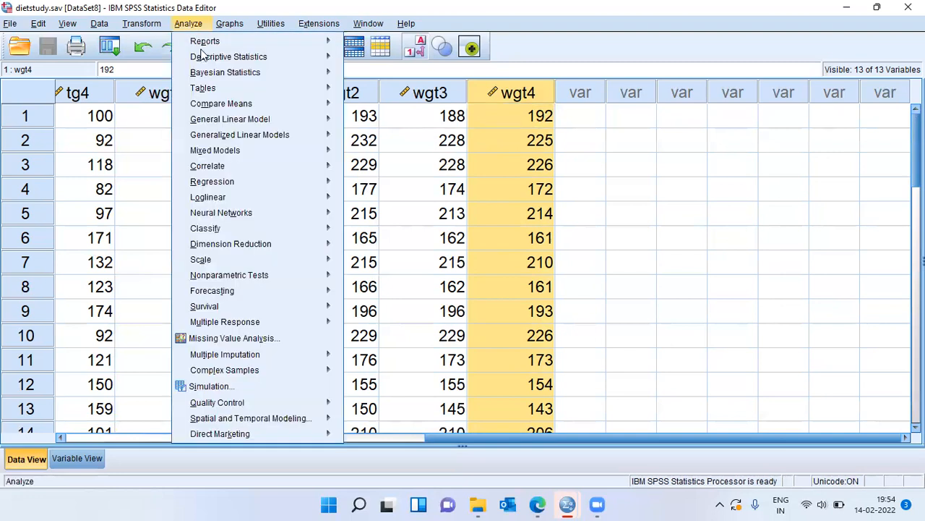
mouse_move(211, 108)
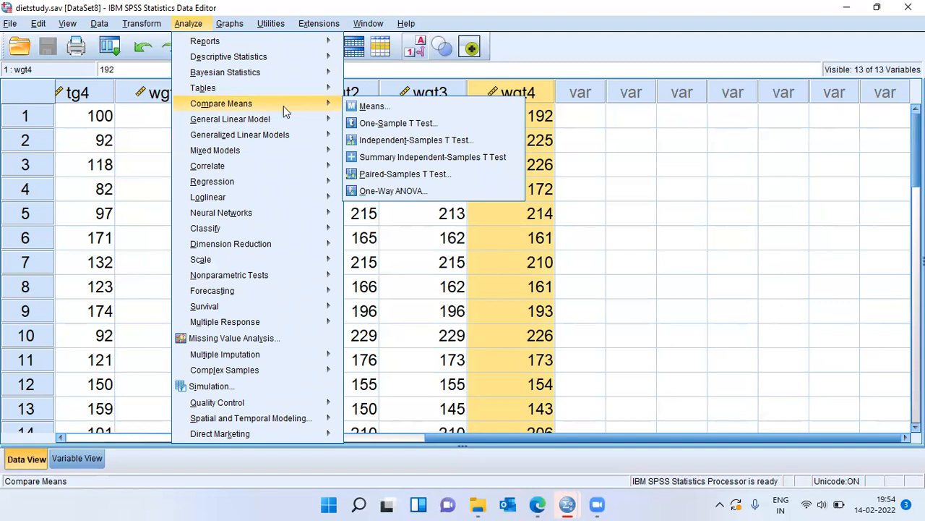
click(446, 177)
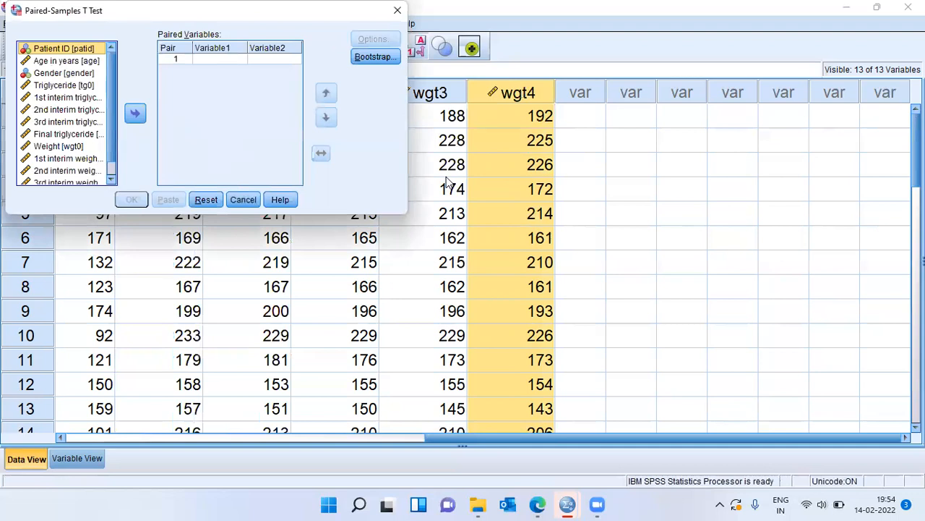
click(219, 60)
click(266, 60)
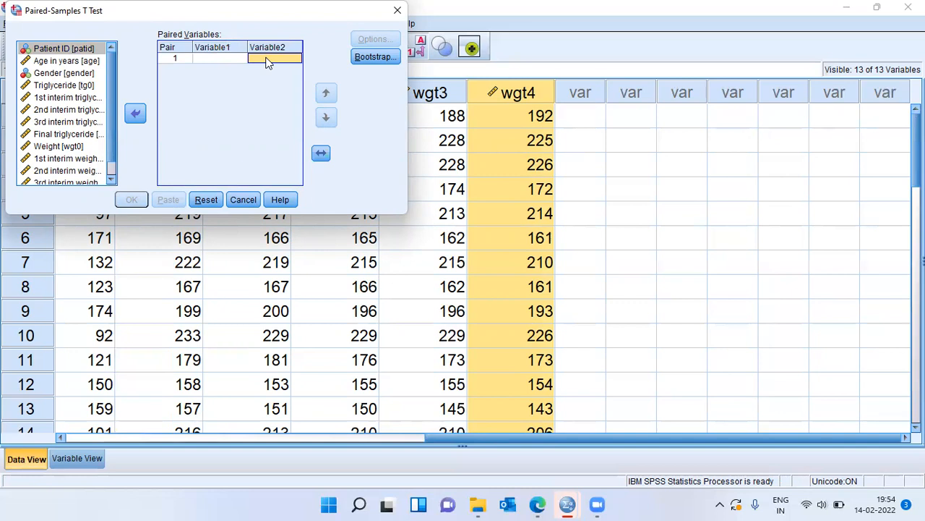
click(228, 58)
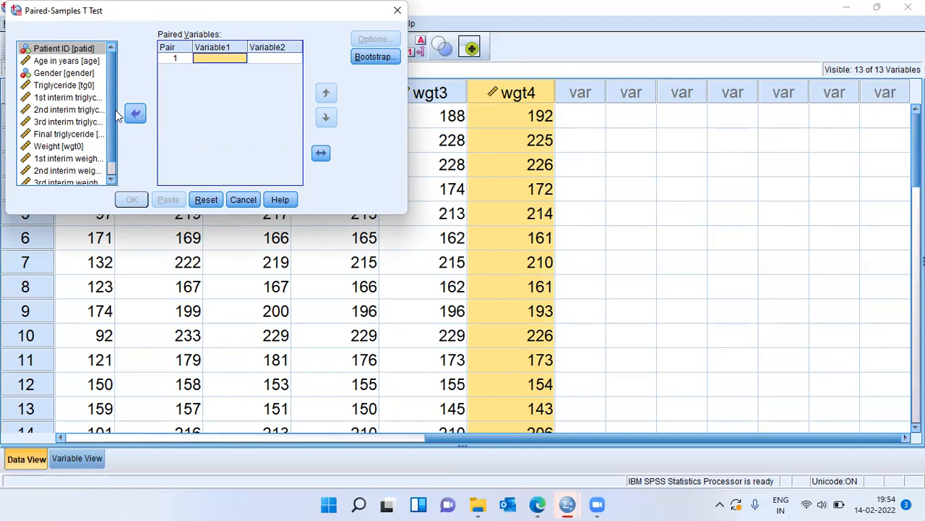
scroll(112, 154, down, 1)
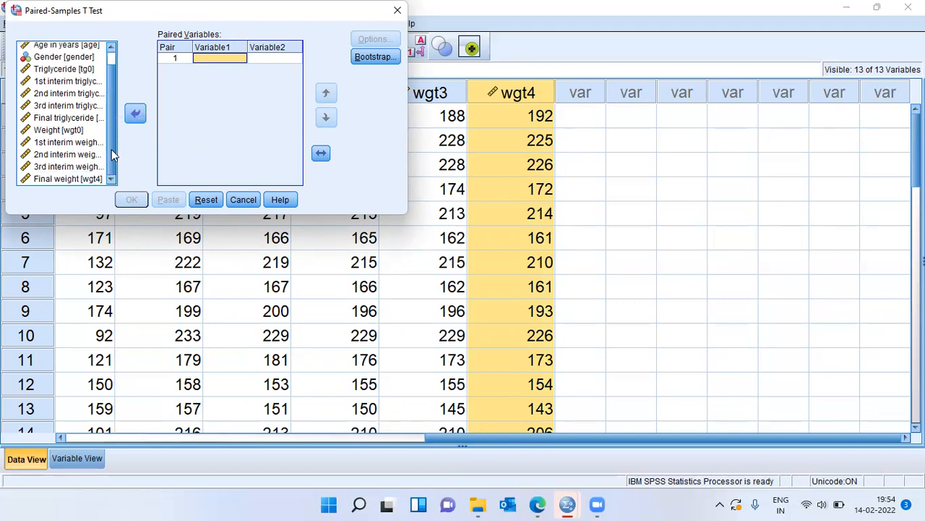
click(71, 130)
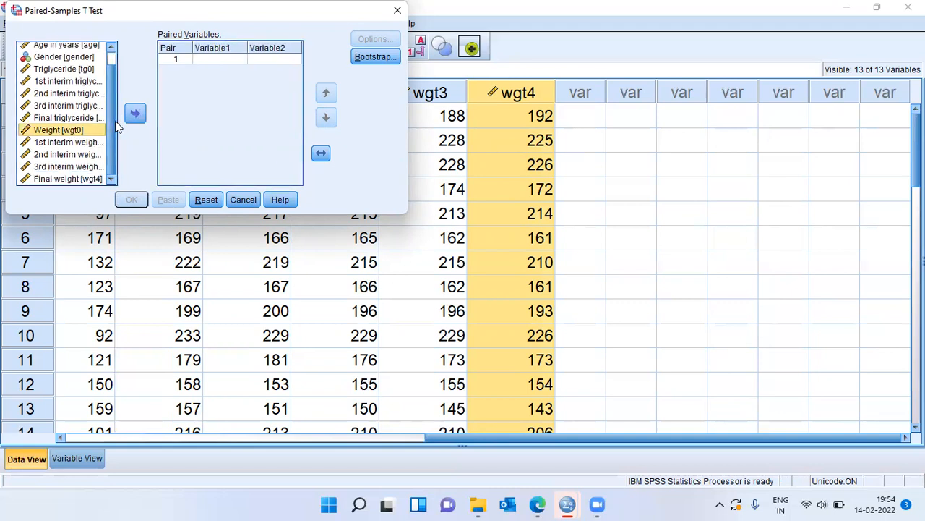
ctrl+click(70, 184)
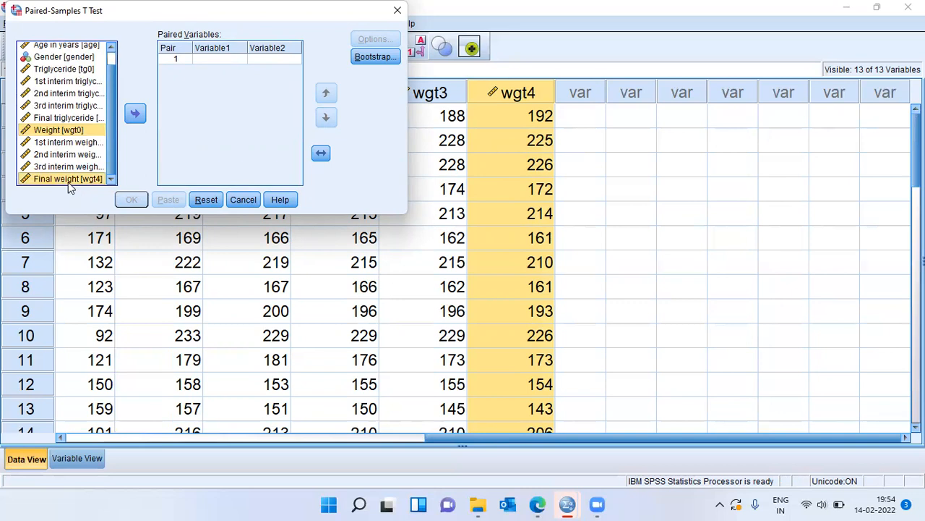
click(136, 114)
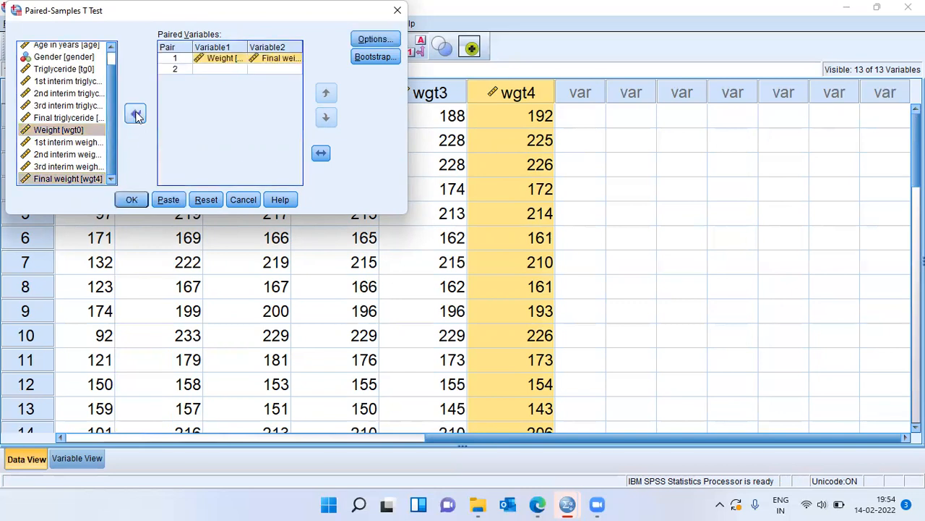
Check both variables of pair 1 and run the paired-samples t test
click(222, 62)
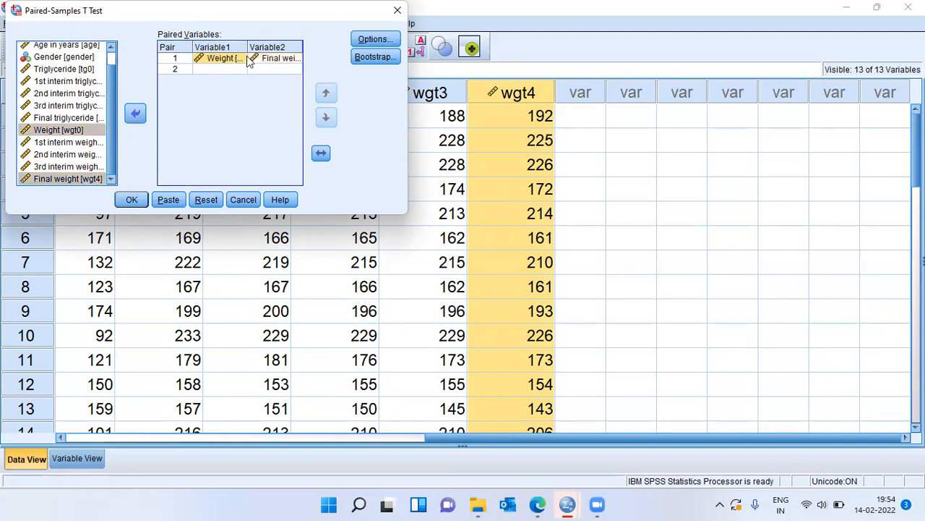
click(284, 63)
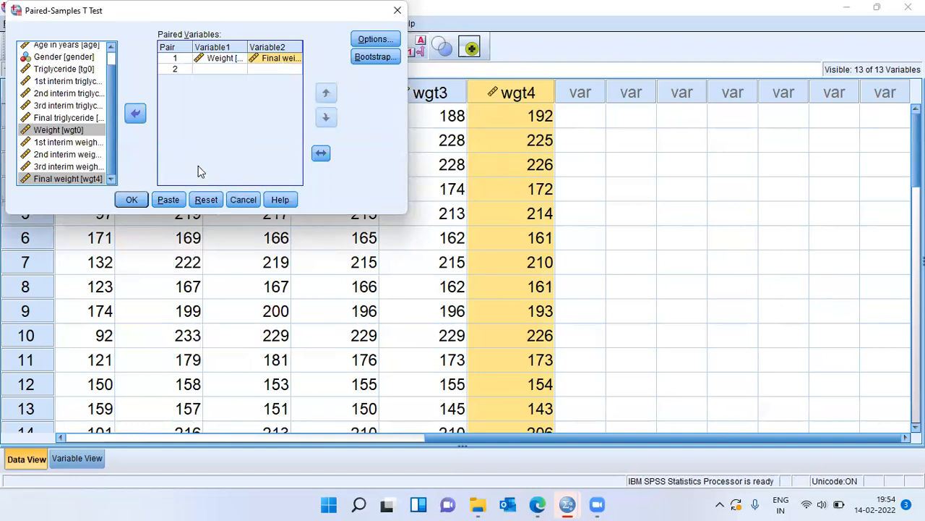
click(133, 201)
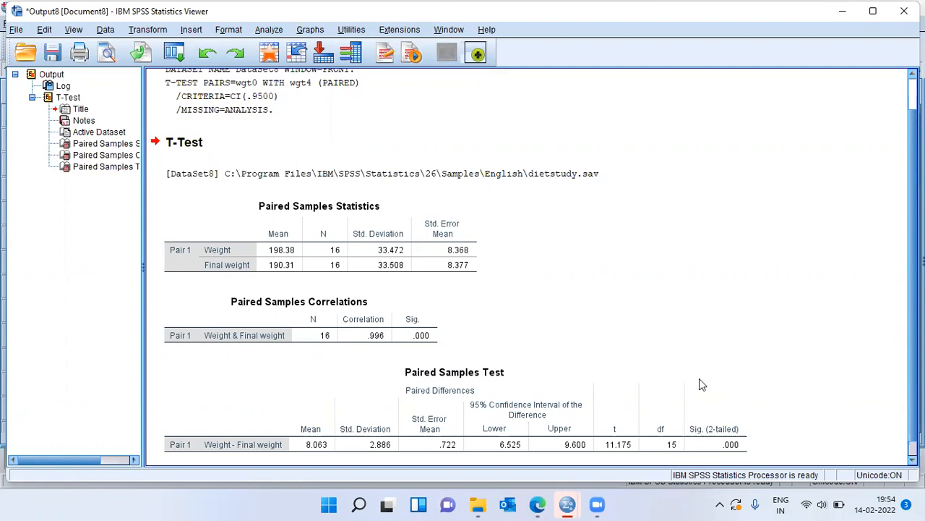
Review the Paired Samples Statistics table and delete the Paired Samples Correlations table from the output
click(314, 266)
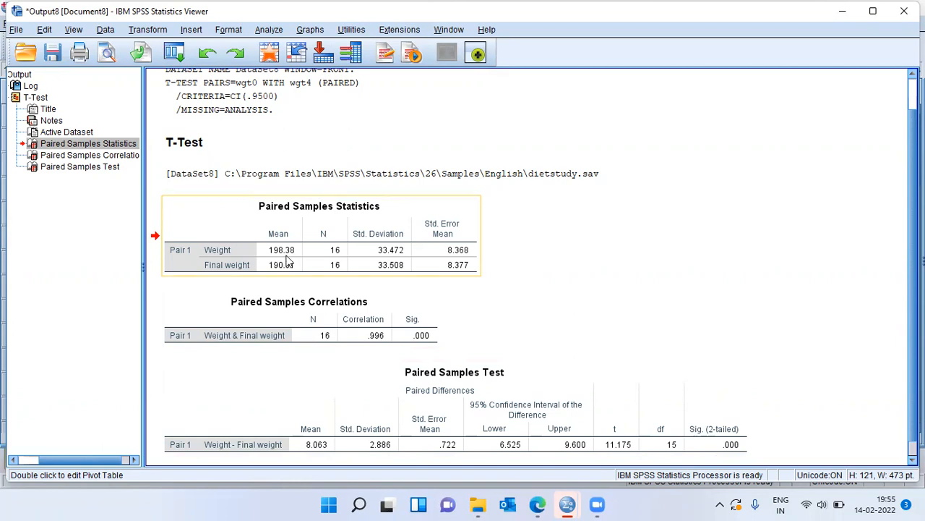
click(271, 268)
click(282, 280)
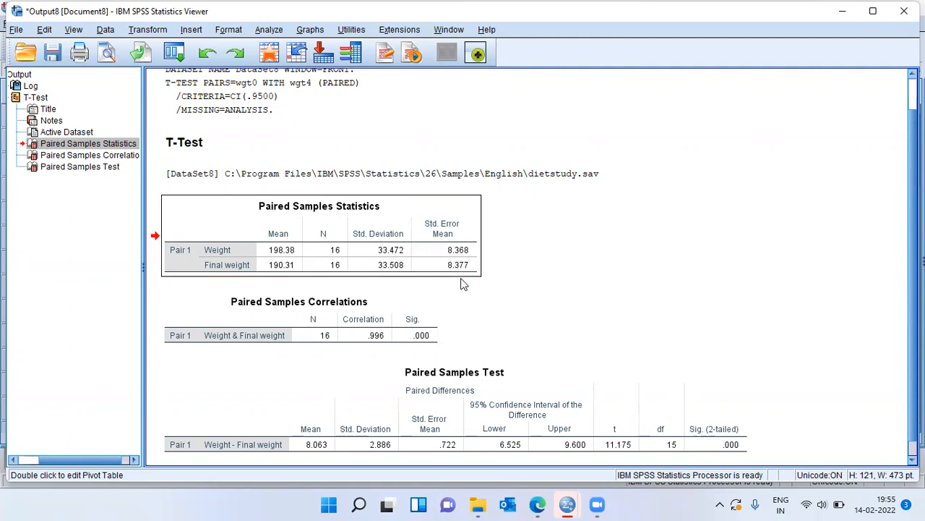
click(407, 337)
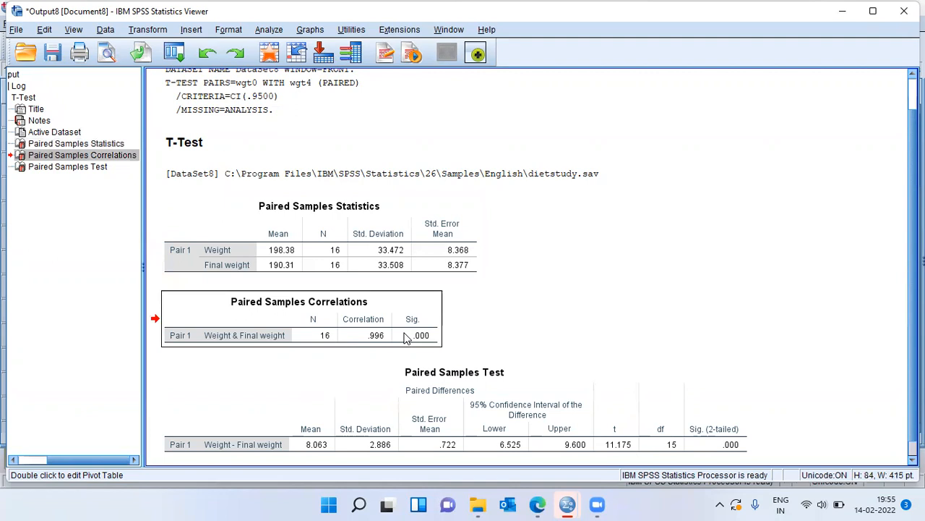
key(Delete)
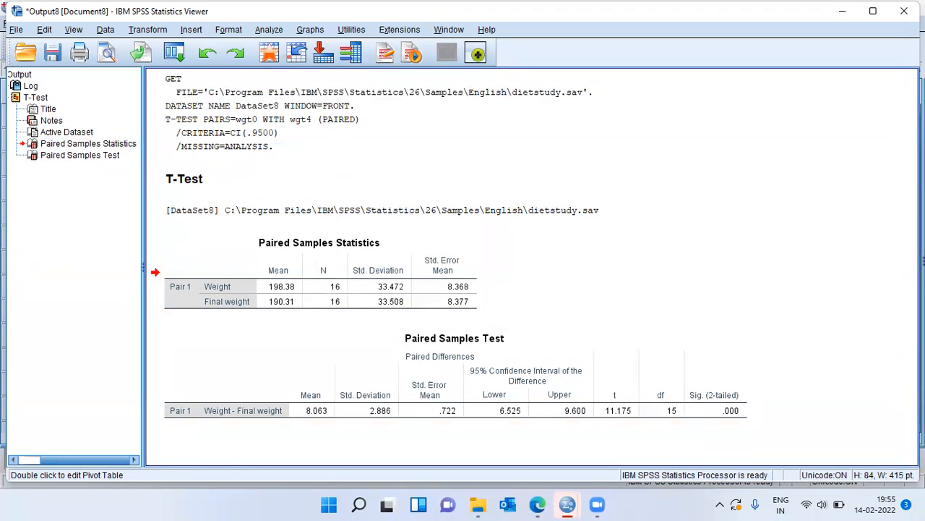
Examine the Paired Samples Test table's mean difference, standard deviation, standard error and 95% confidence interval for Weight - Final weight
click(418, 386)
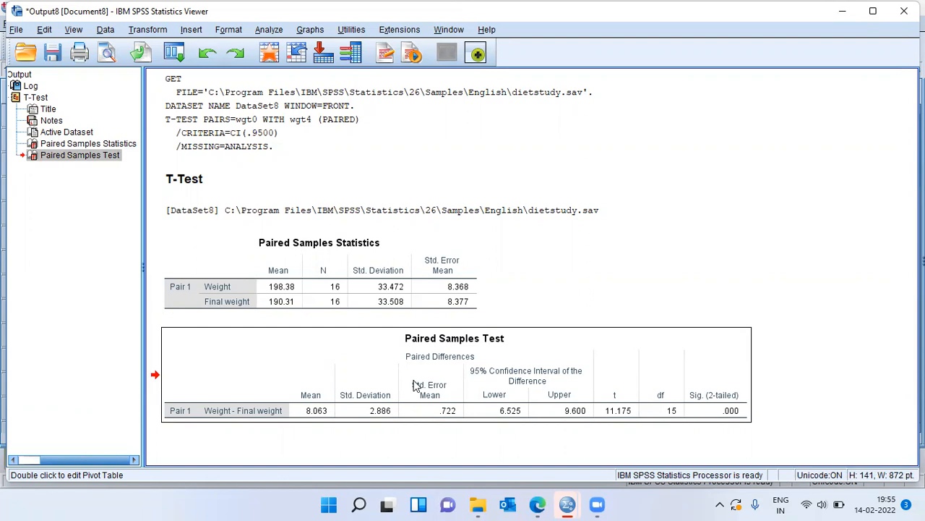
click(231, 426)
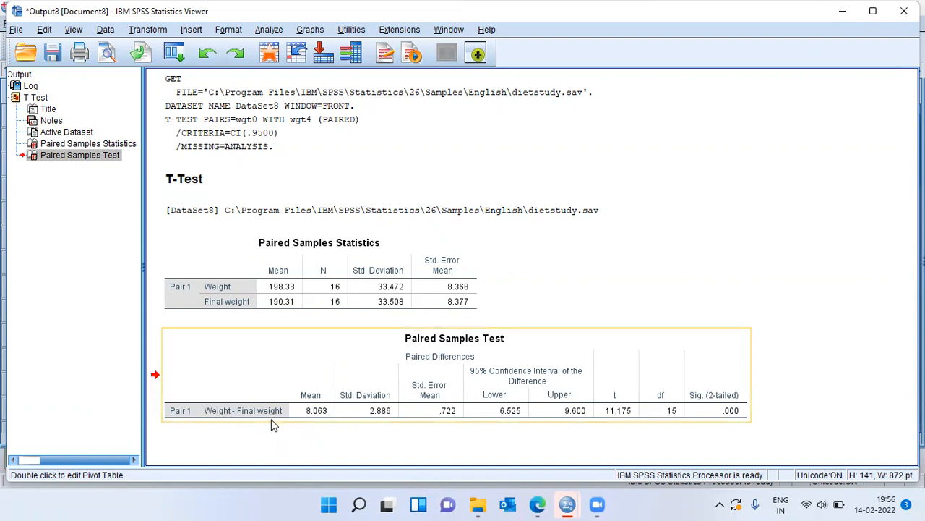
click(323, 426)
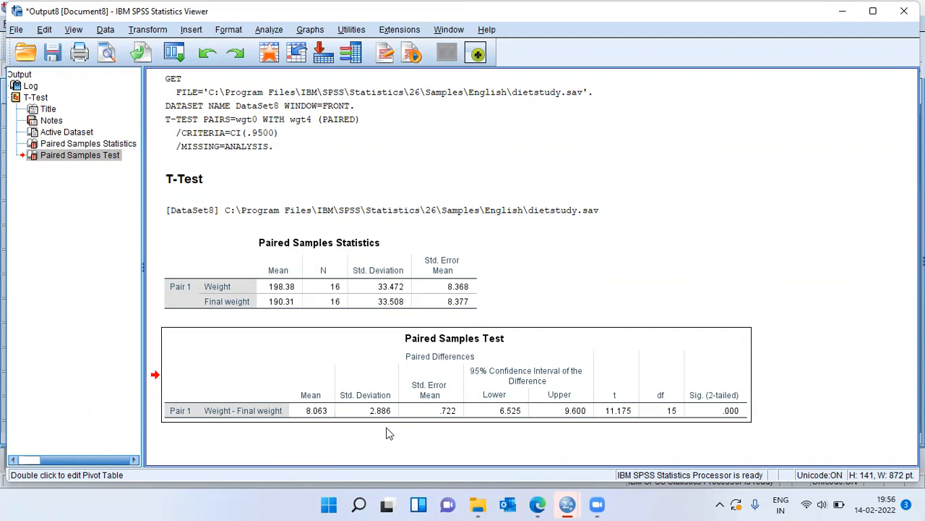
click(451, 424)
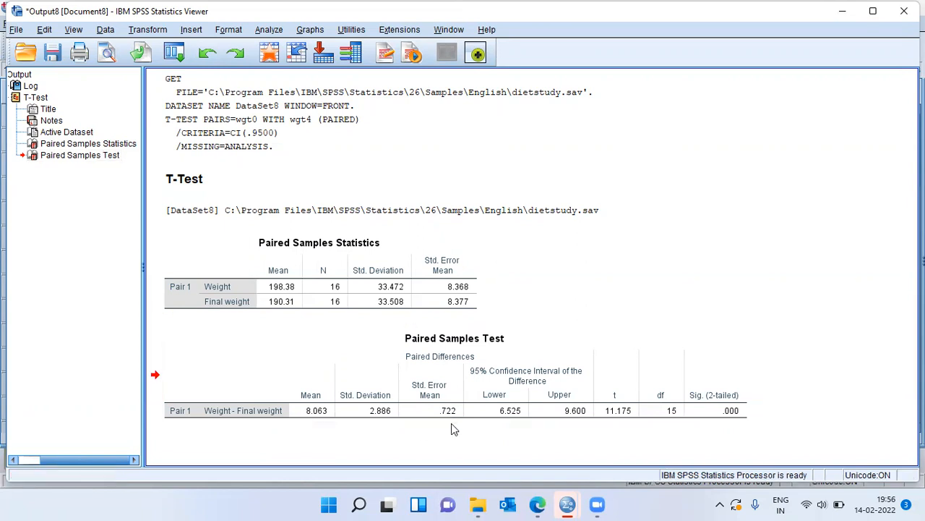
click(519, 412)
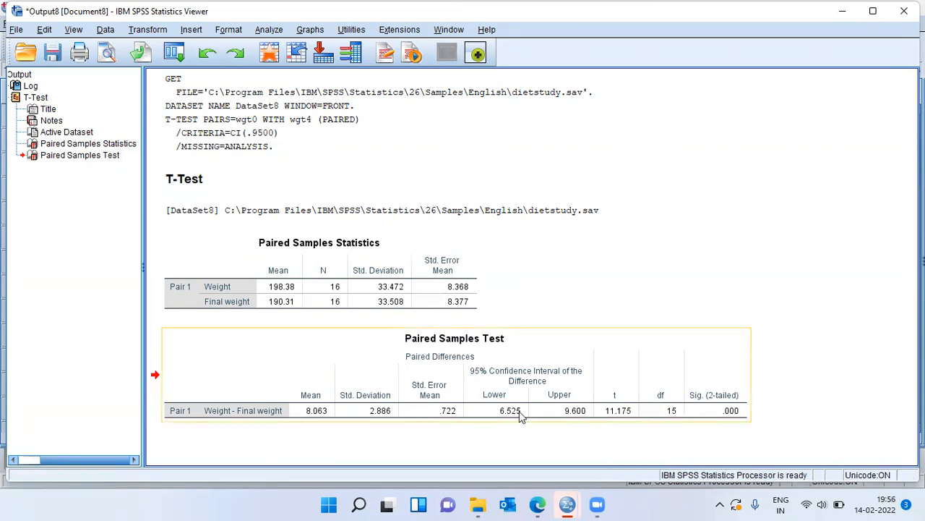
click(536, 406)
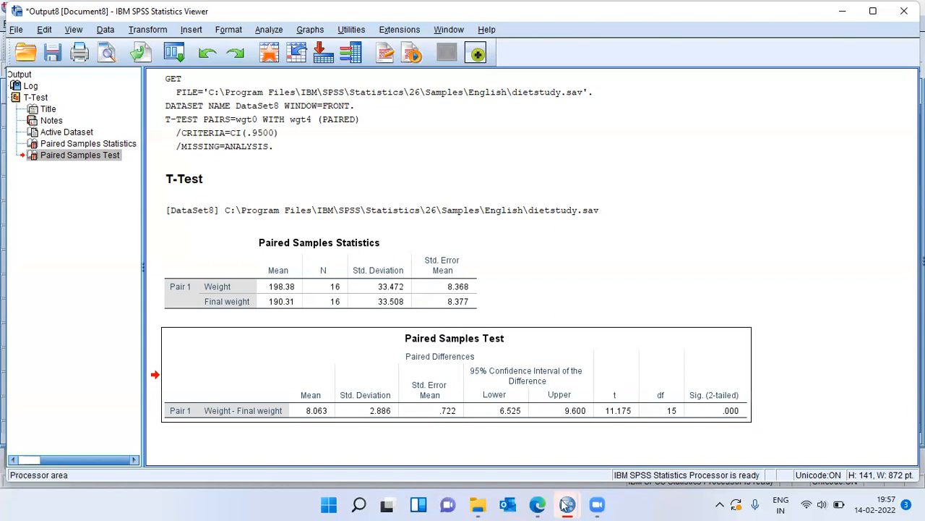
Review the wgt0 through wgt3 columns in the data set, and check the two-tailed significance in the Paired Samples Test output
key(alt+Tab)
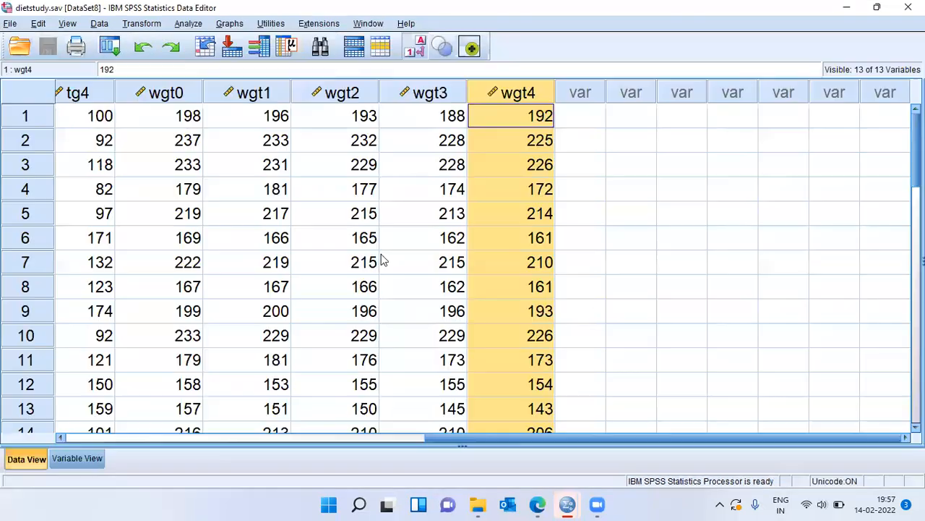
click(182, 98)
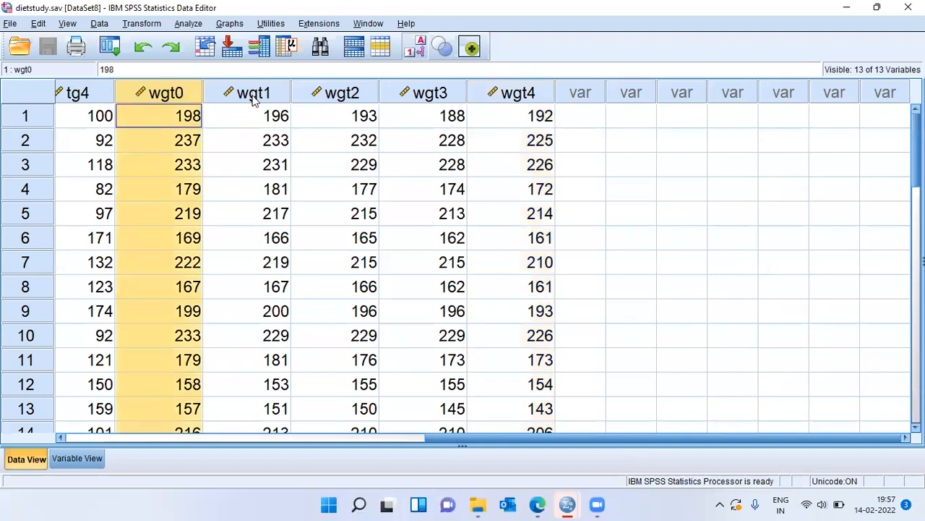
click(254, 97)
click(338, 96)
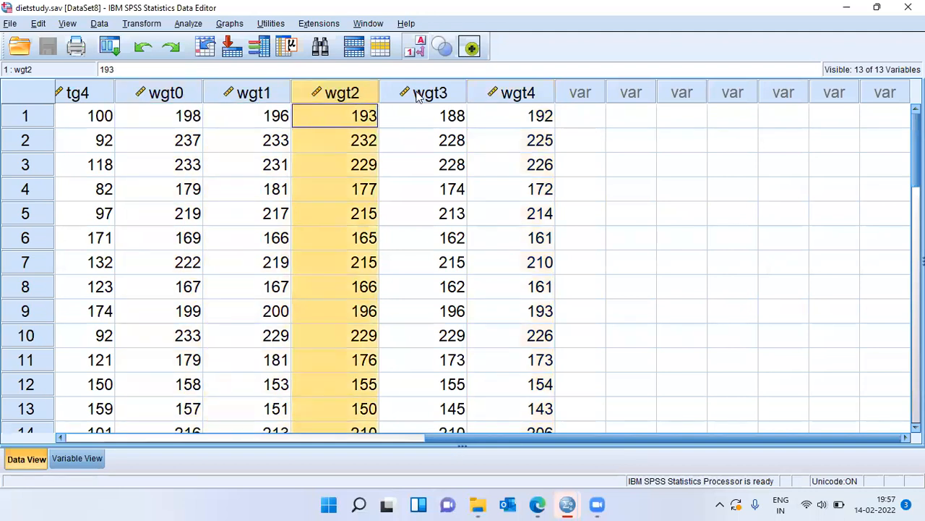
click(443, 96)
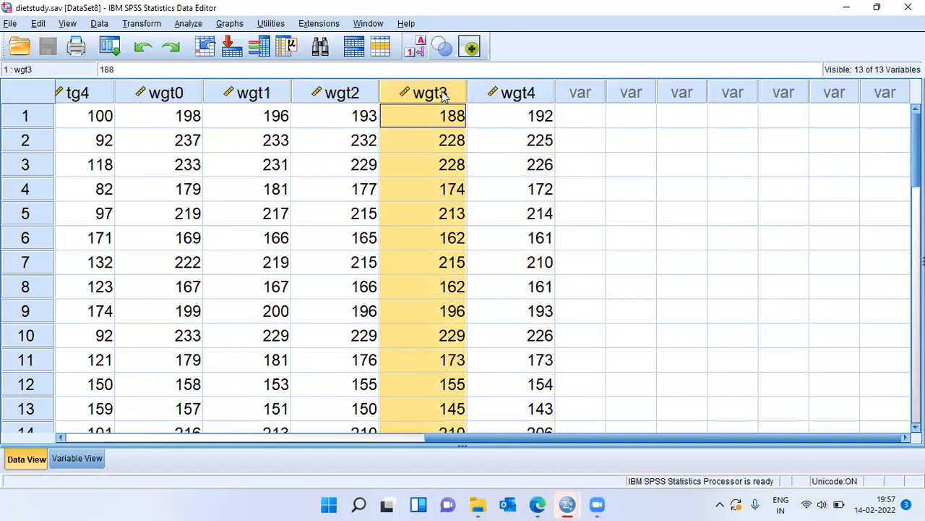
click(260, 98)
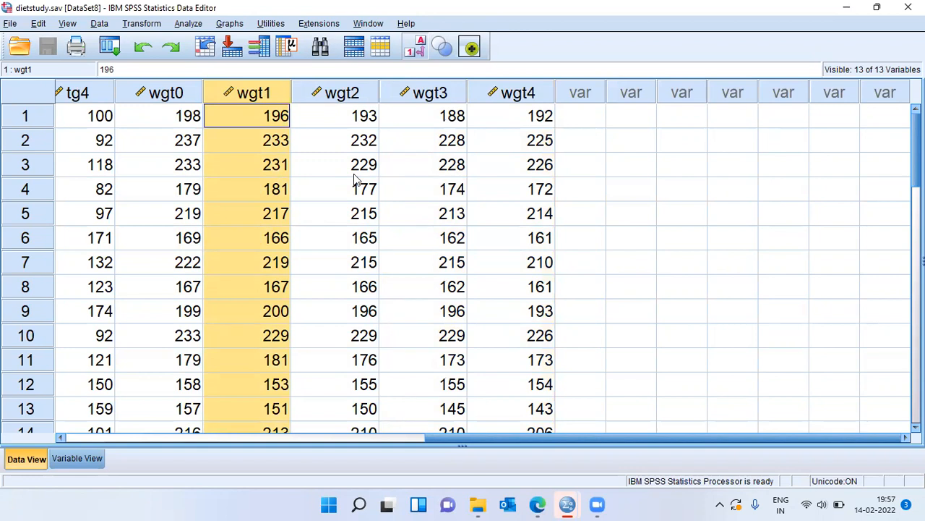
key(alt+Tab)
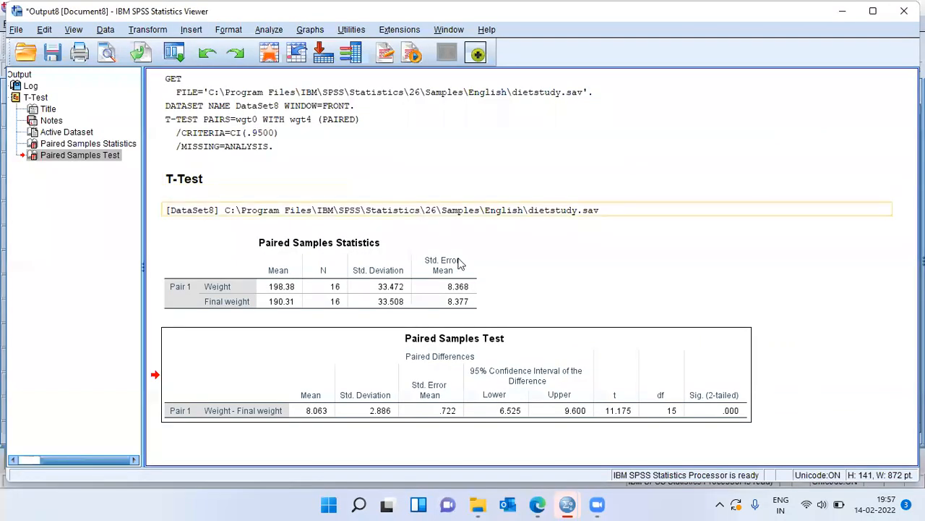
click(750, 416)
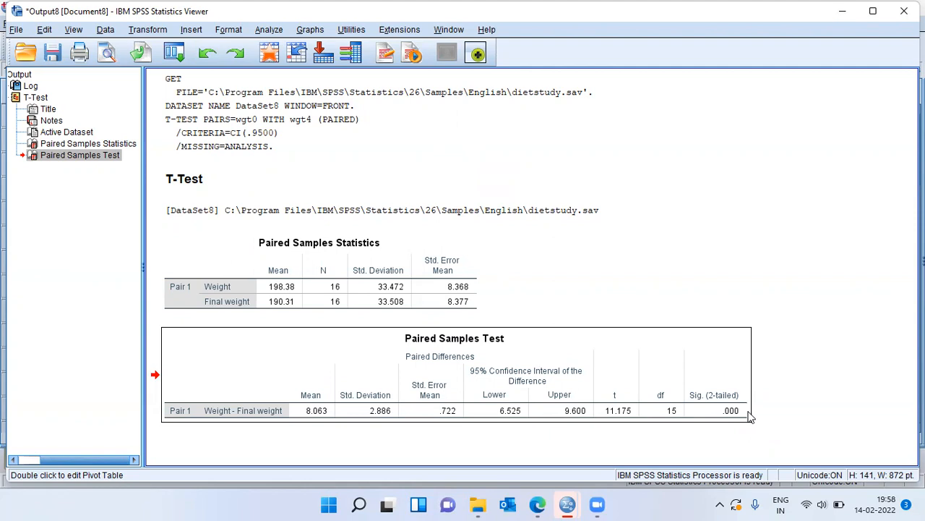
Reopen the Paired-Samples T Test dialog for the diet study data and enlarge it to show the full variable names
click(569, 504)
click(858, 427)
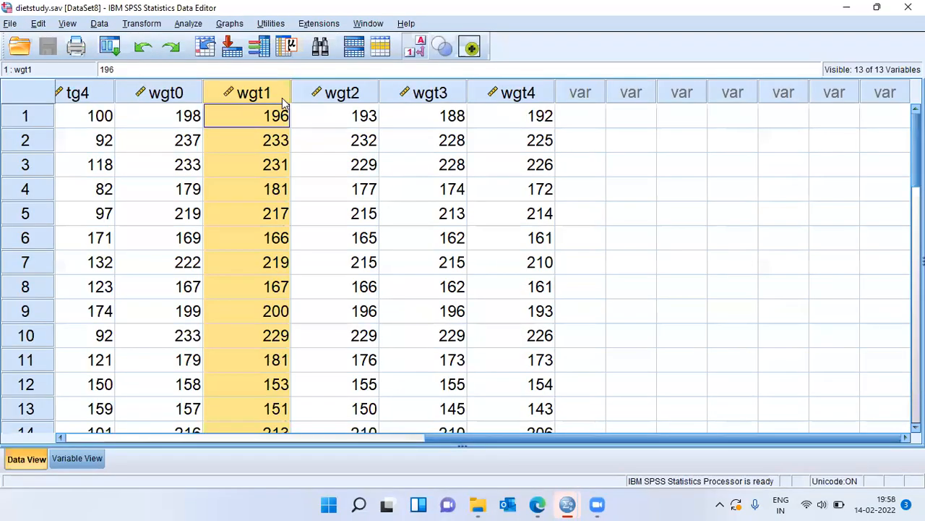
click(190, 24)
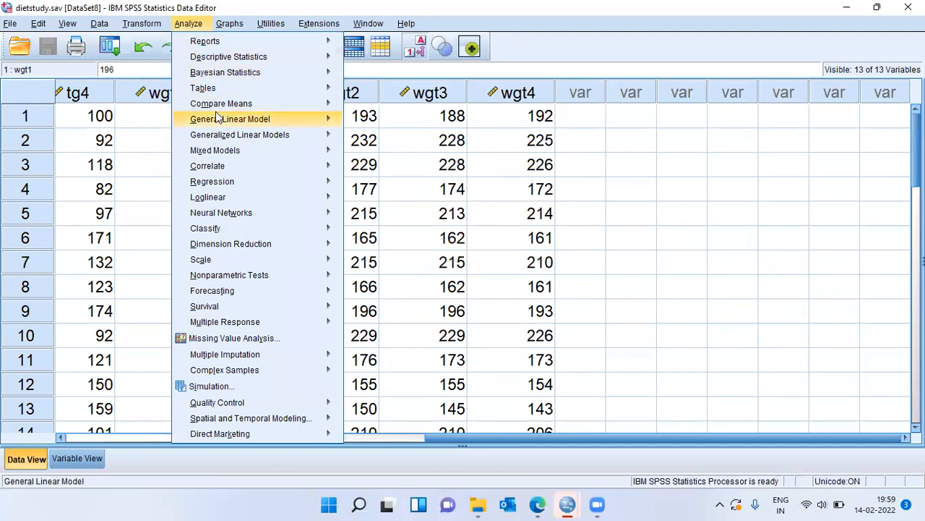
mouse_move(246, 106)
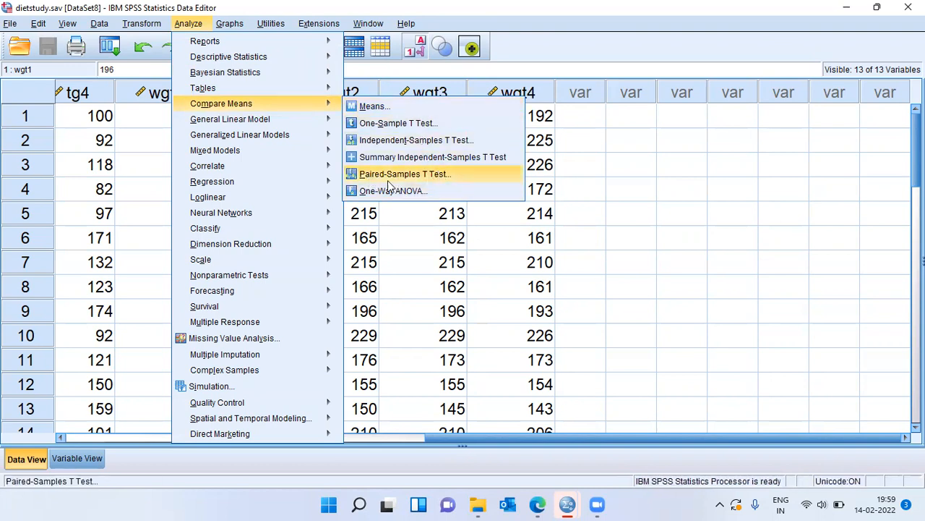
click(440, 173)
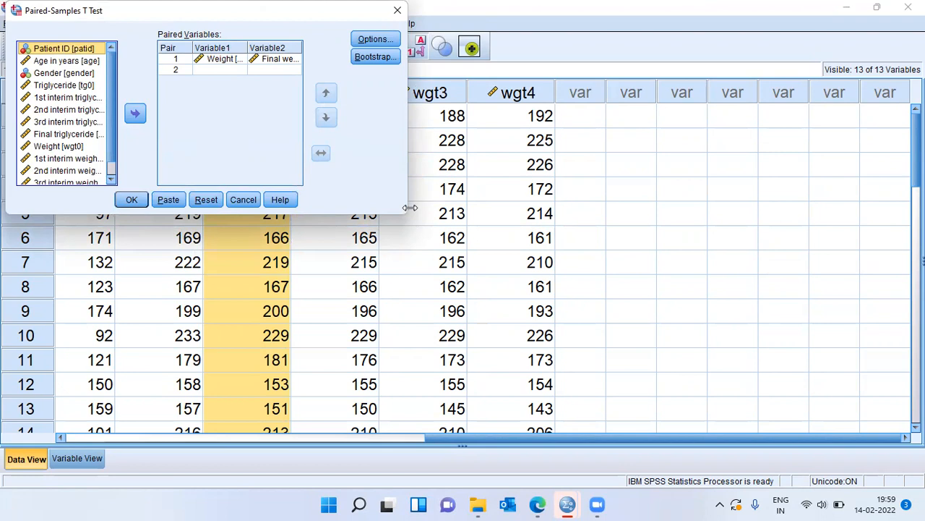
drag(409, 208, 709, 217)
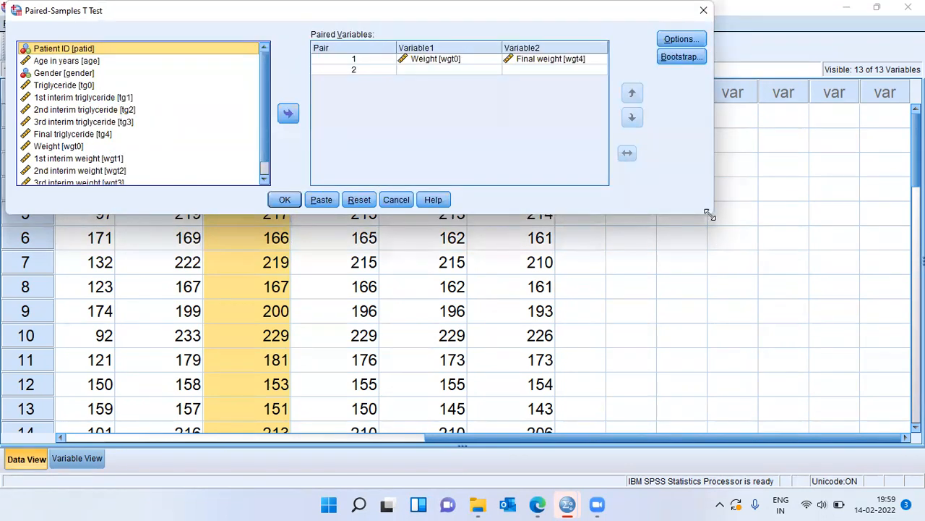
drag(709, 215, 912, 460)
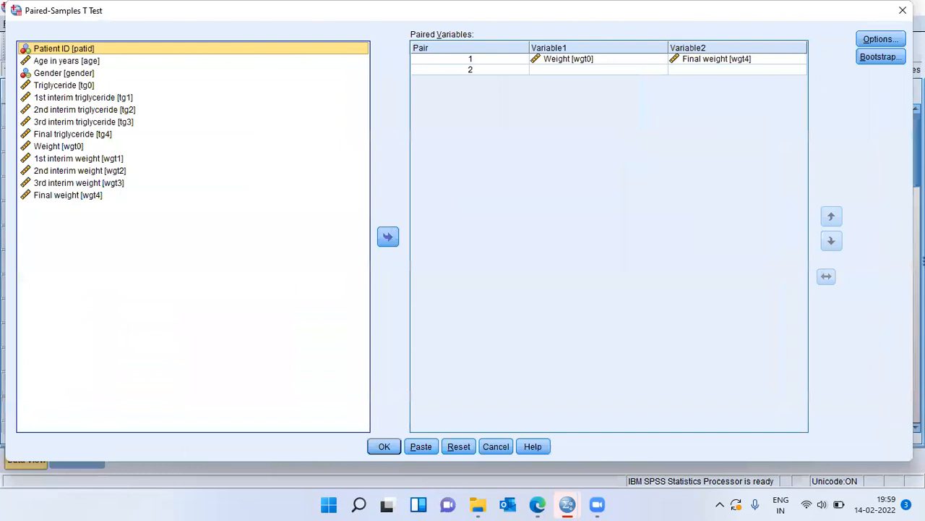
Add Weight [wgt0] and 1st interim weight [wgt1] as a second pair in the paired-samples test
click(582, 60)
click(694, 58)
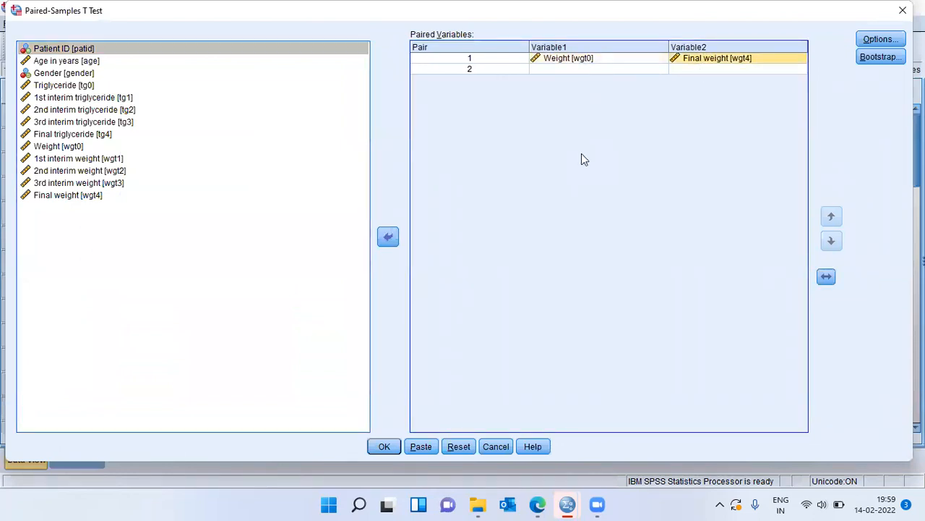
click(72, 146)
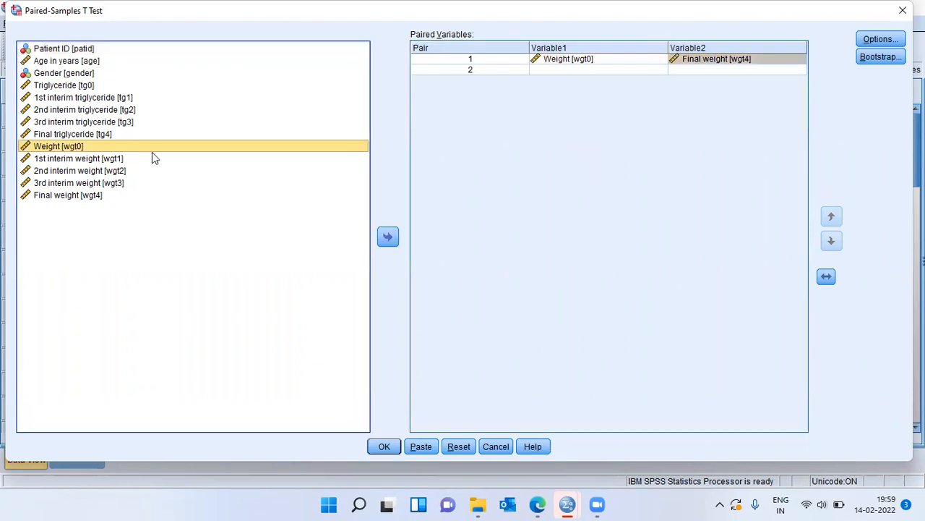
ctrl+click(98, 159)
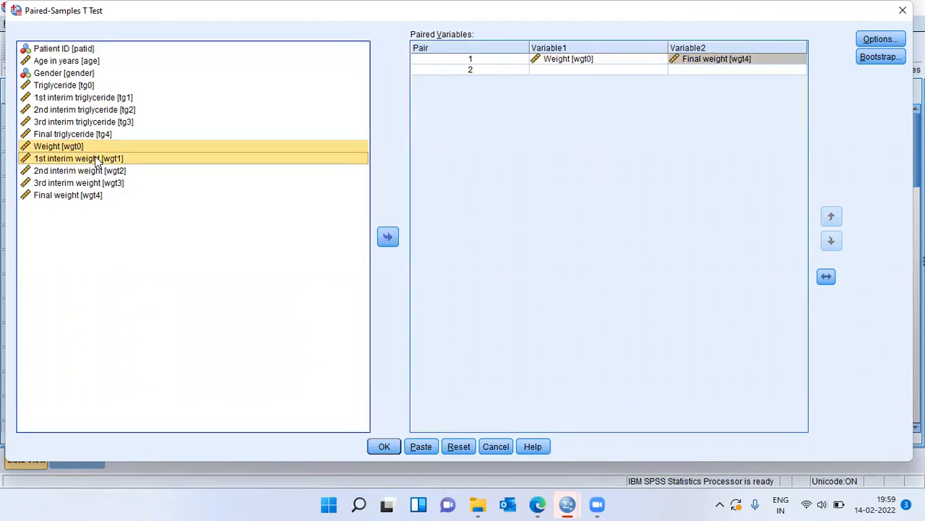
click(395, 238)
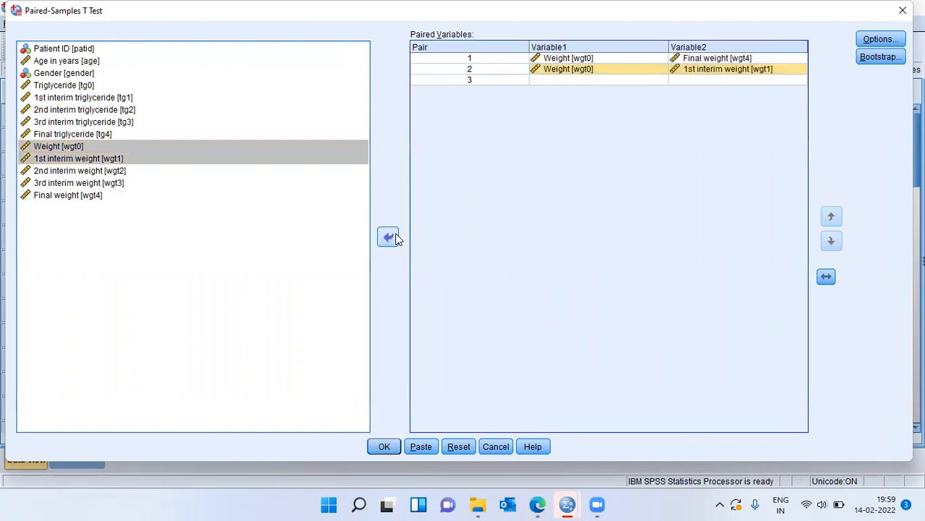
Add two more pairs comparing Weight [wgt0] with 2nd interim weight [wgt2] and with 3rd interim weight [wgt3]
click(84, 149)
ctrl+click(114, 172)
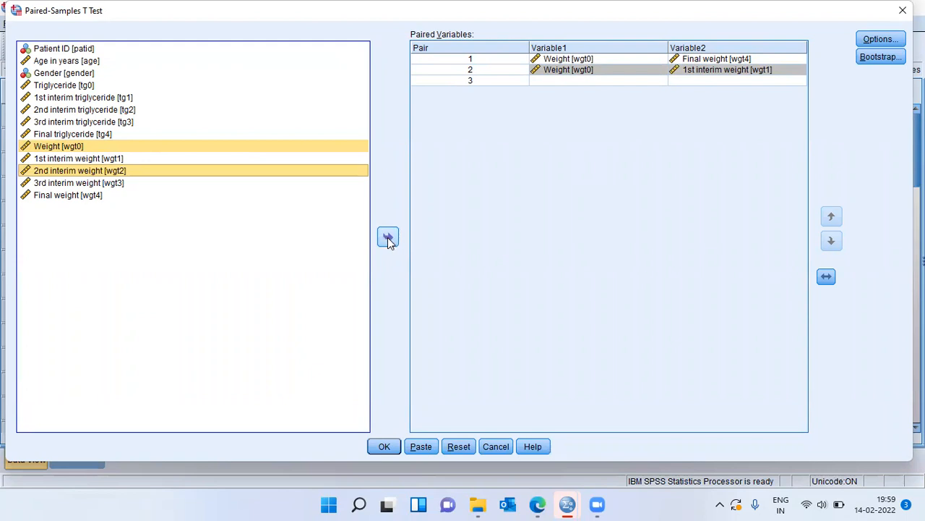
click(388, 238)
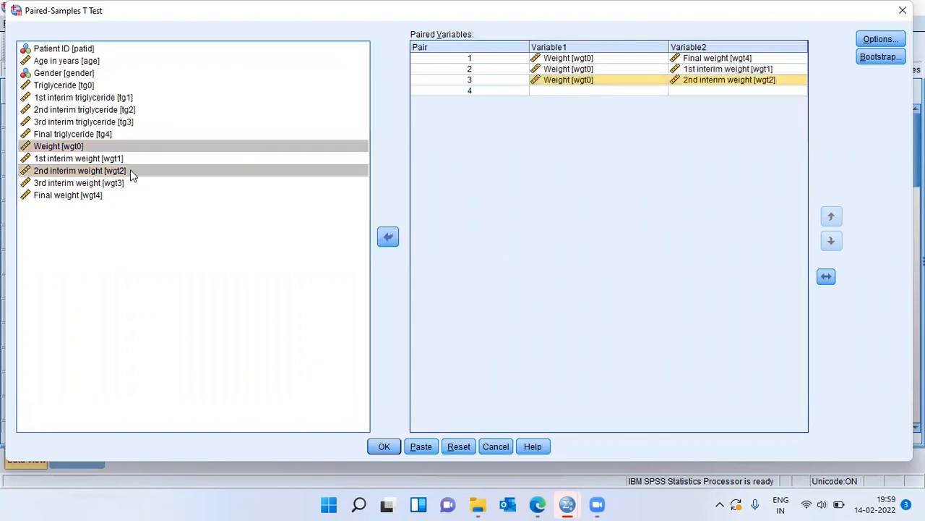
click(84, 151)
ctrl+click(120, 185)
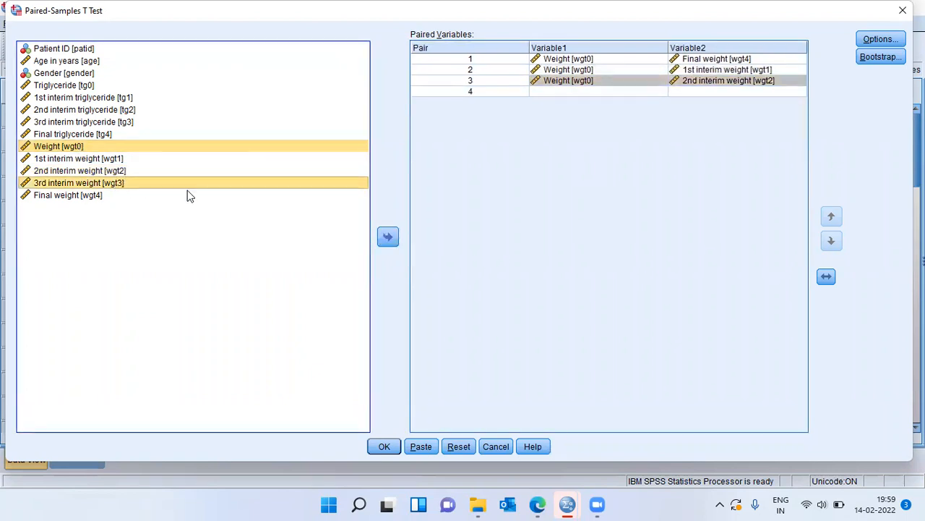
click(390, 240)
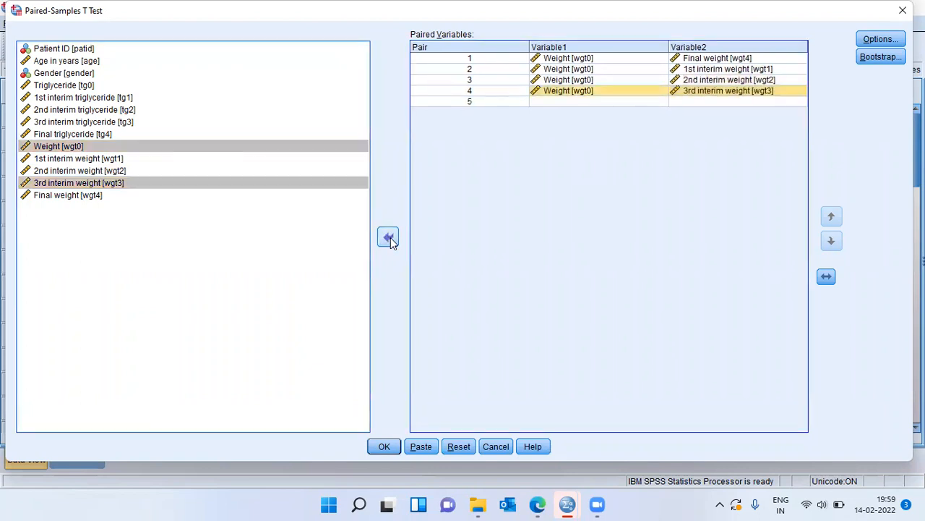
Move the Weight and Final weight [wgt4] pair down to become pair 4, after the three interim-weight pairs
click(584, 61)
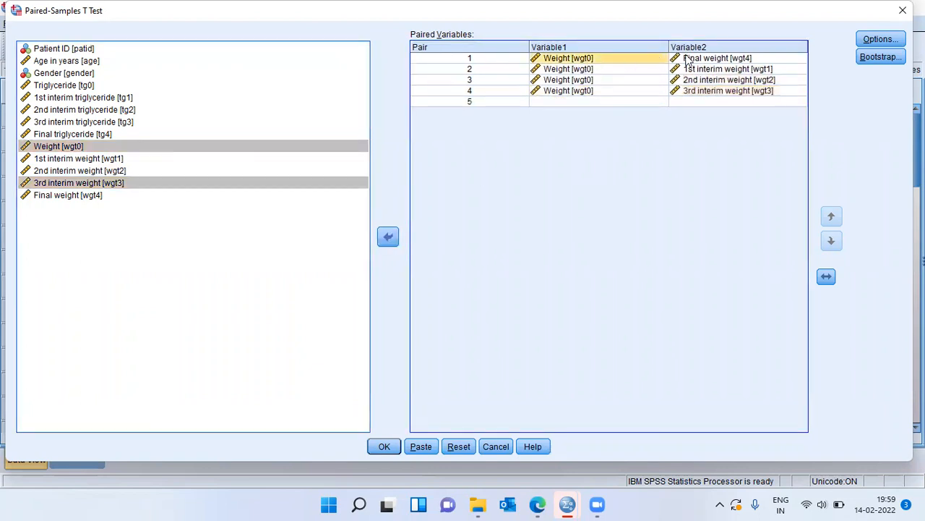
ctrl+click(707, 64)
click(483, 63)
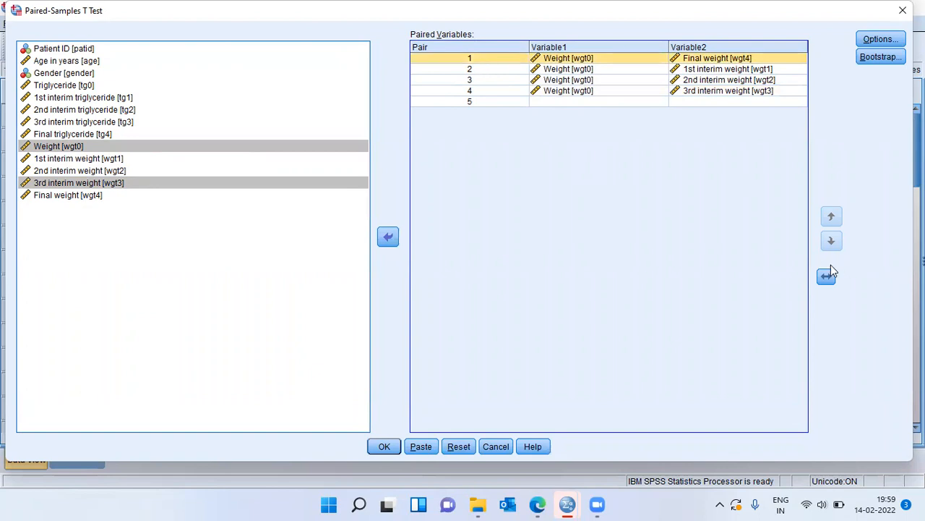
click(494, 62)
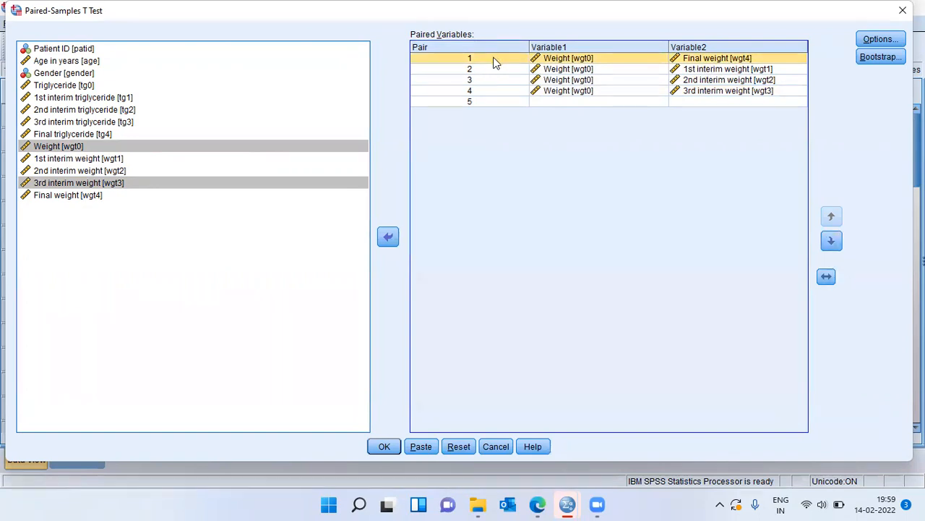
click(831, 242)
click(833, 243)
click(833, 243)
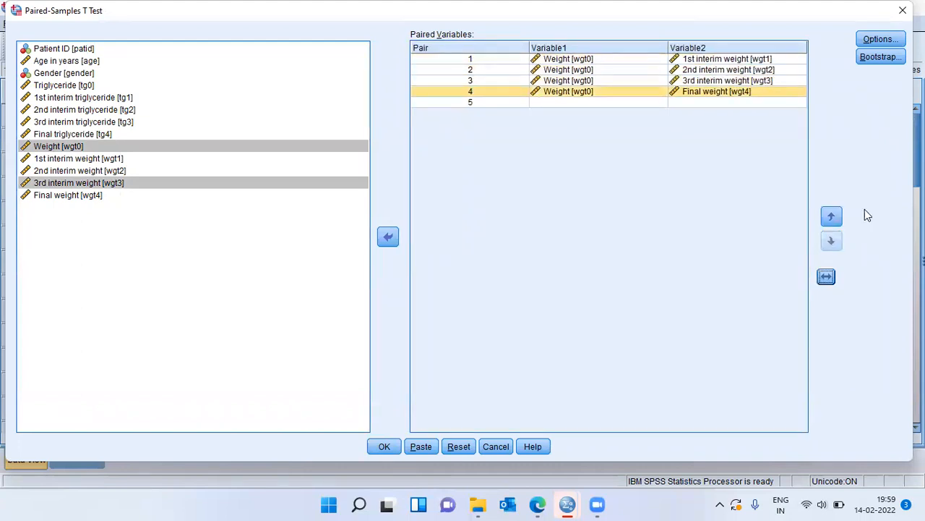
Check the variables in all four weight pairs and run the paired-samples t test
click(605, 61)
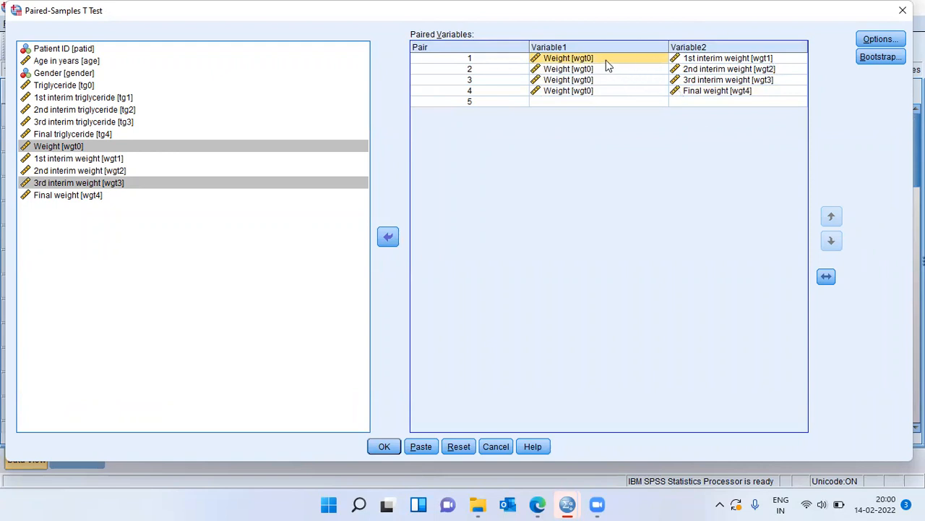
click(739, 65)
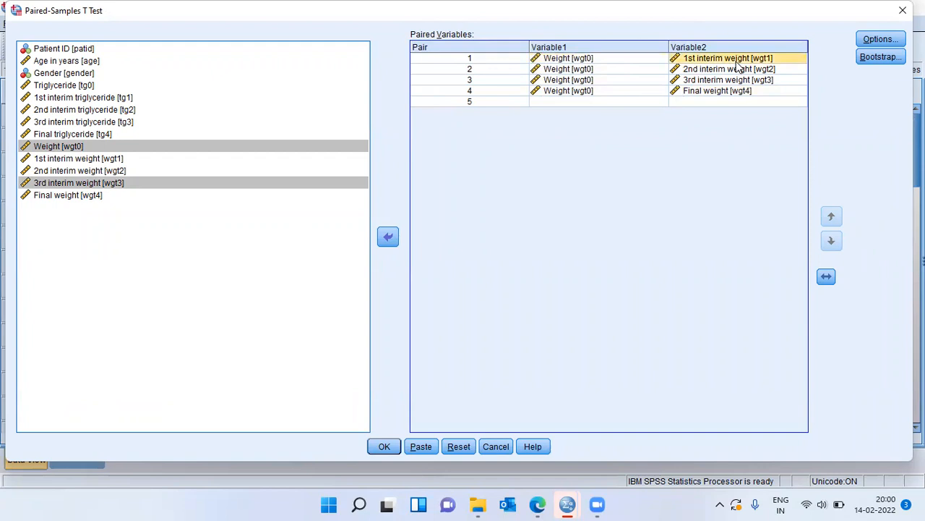
click(594, 70)
click(756, 70)
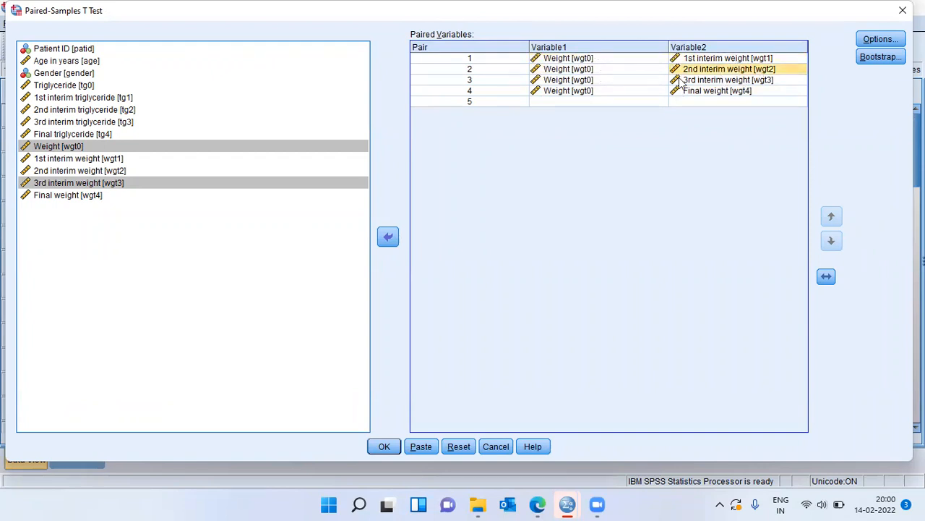
click(598, 81)
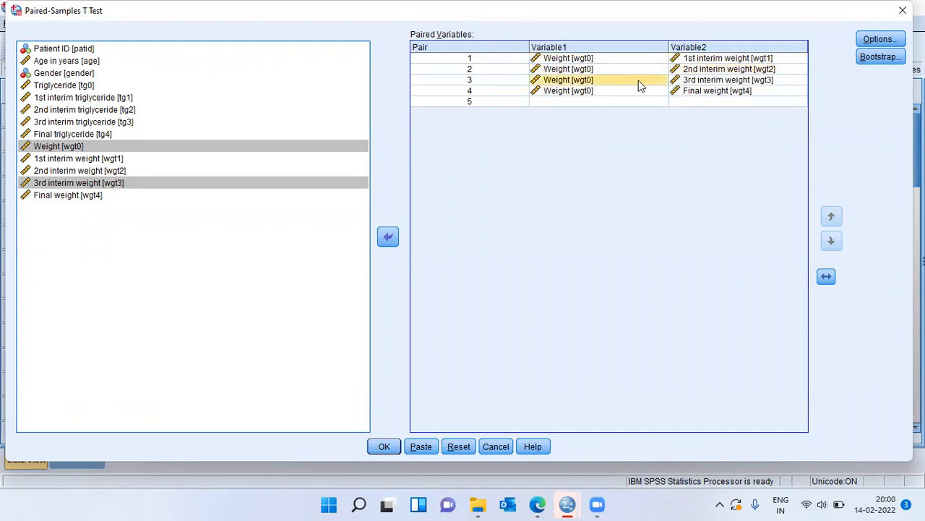
click(752, 81)
click(600, 91)
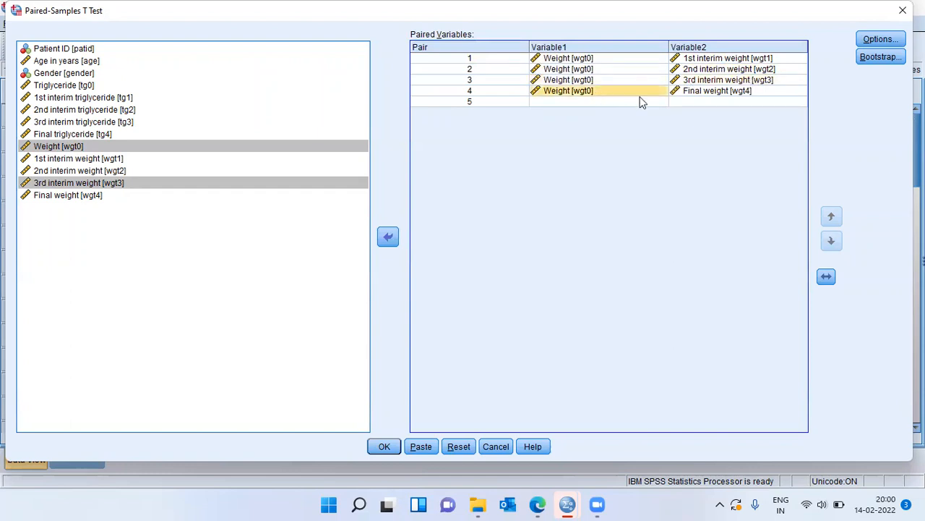
click(757, 94)
click(385, 446)
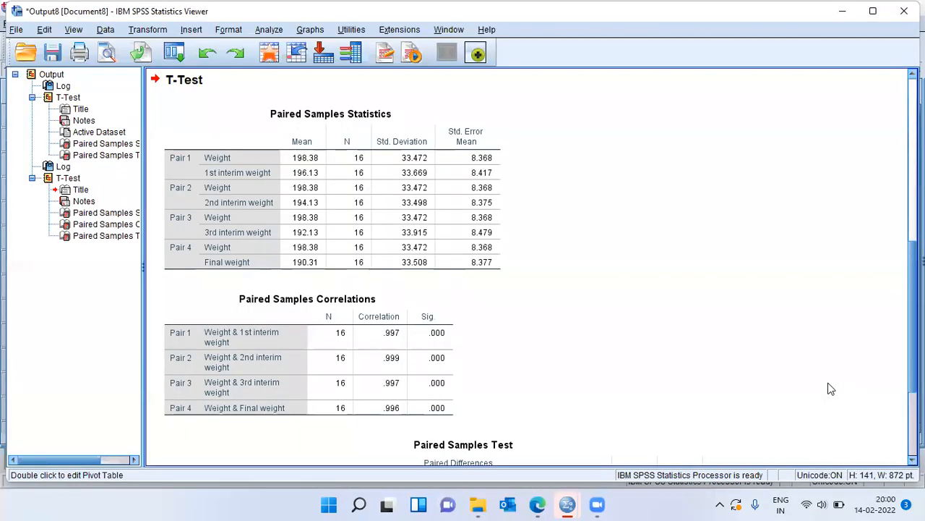
Compare the mean starting weight with the interim and final means for each pair in the new Paired Samples Statistics table
click(447, 258)
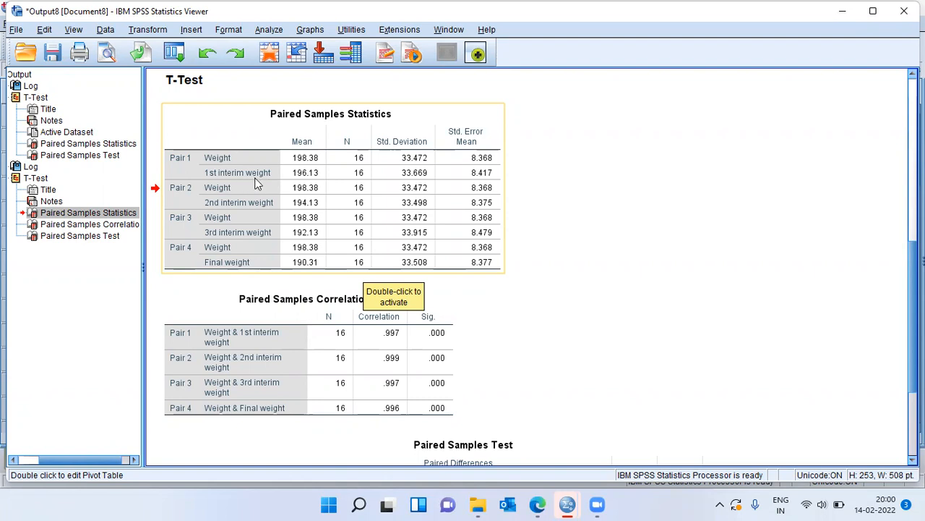
click(308, 168)
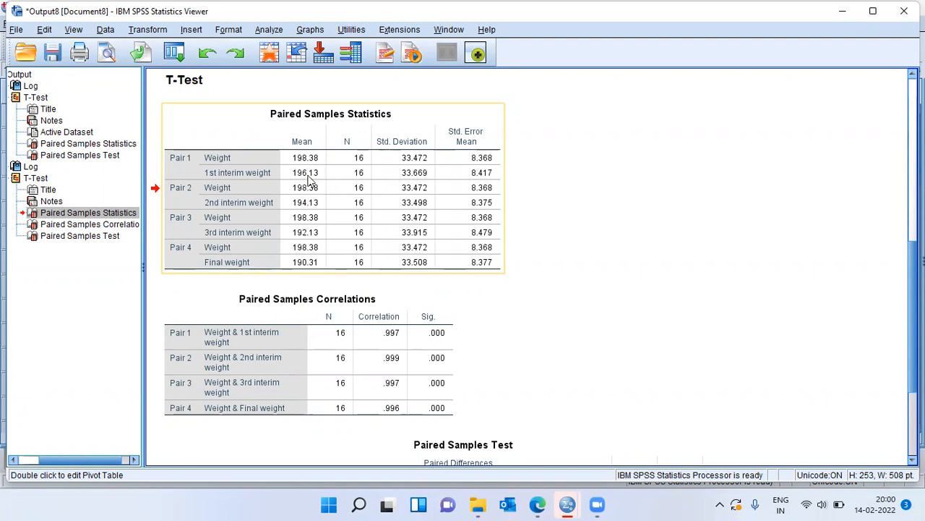
click(308, 182)
click(306, 196)
click(304, 210)
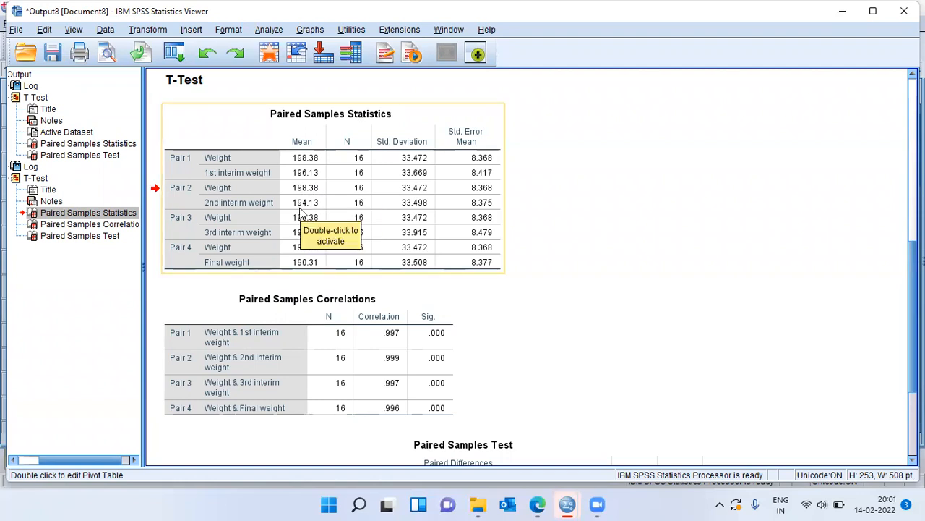
click(301, 210)
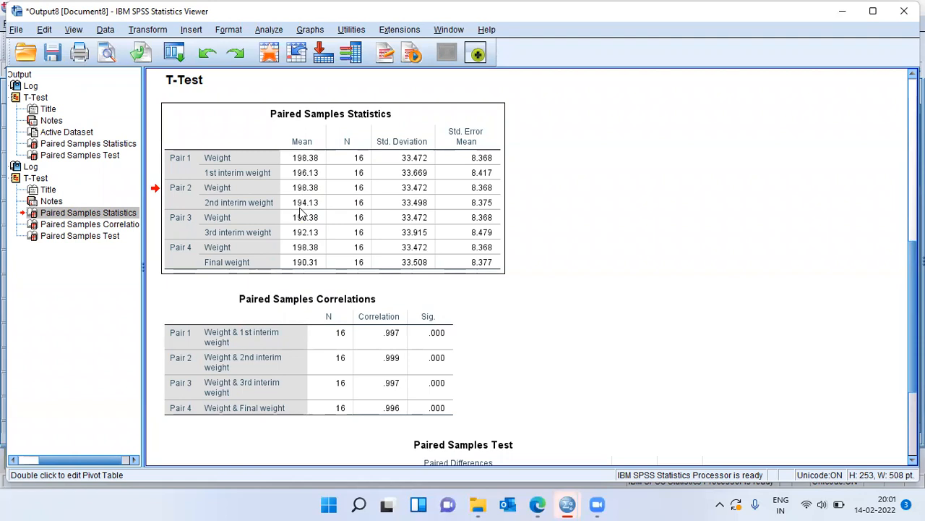
click(301, 211)
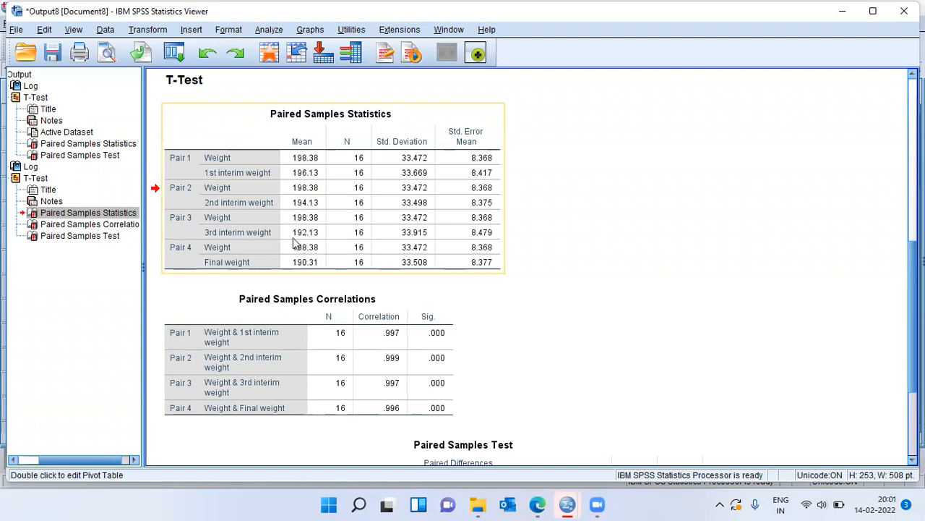
double_click(334, 241)
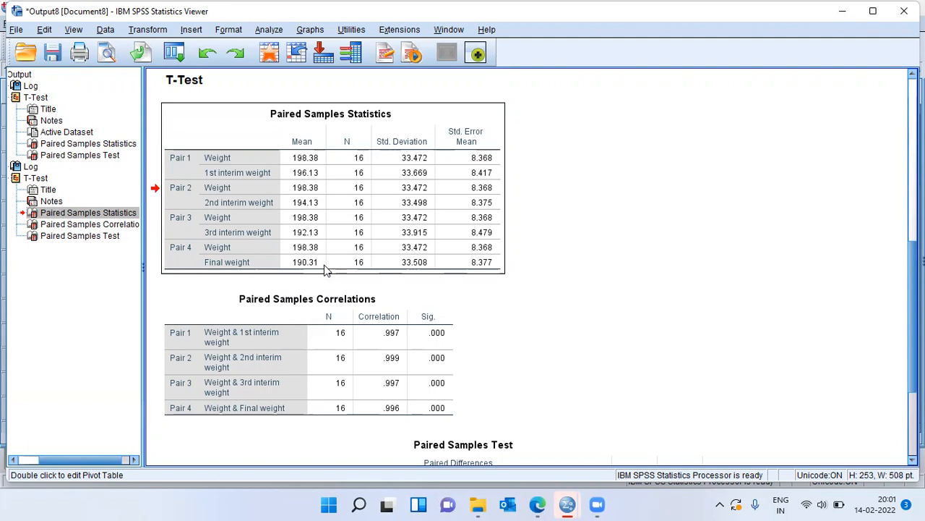
Delete the Paired Samples Correlations table from the new four-pair T-Test output
click(324, 340)
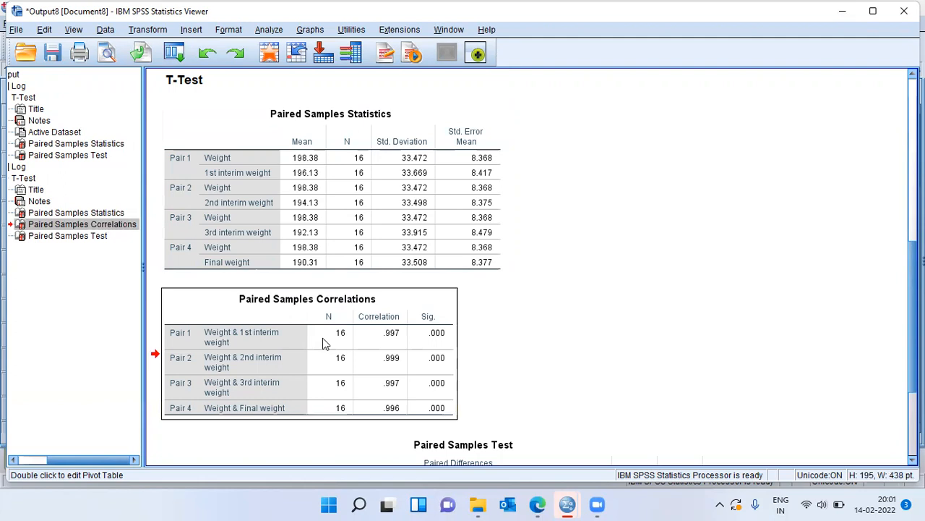
key(Delete)
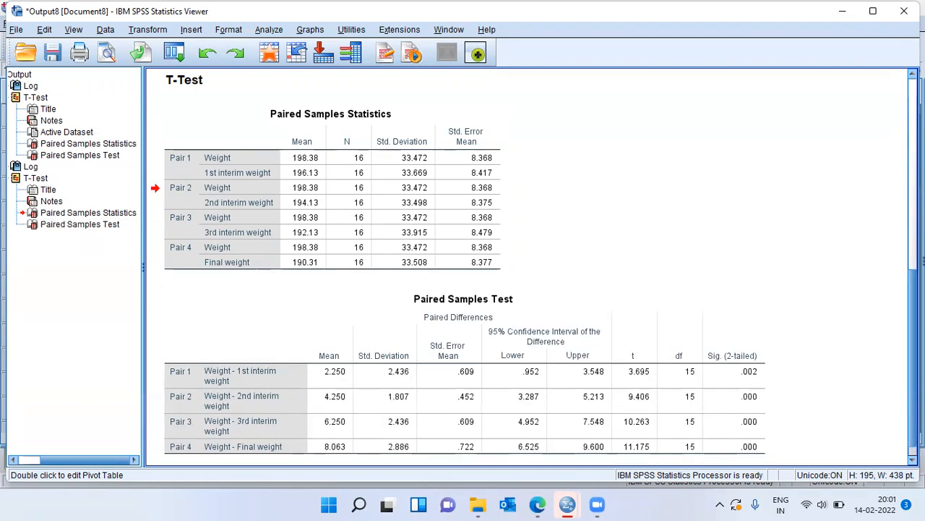
scroll(531, 268, down, 1)
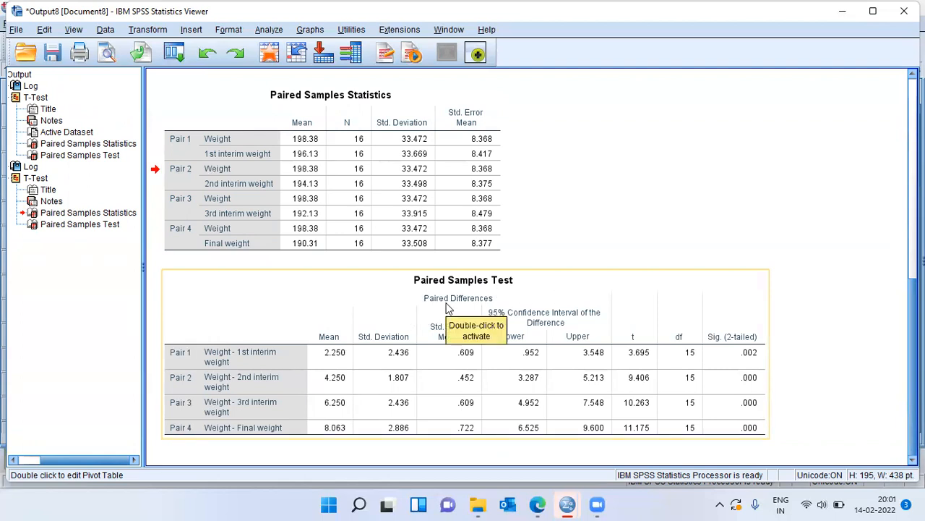
Examine the mean differences and two-tailed significance for all four pairs in the Paired Samples Test table
click(335, 368)
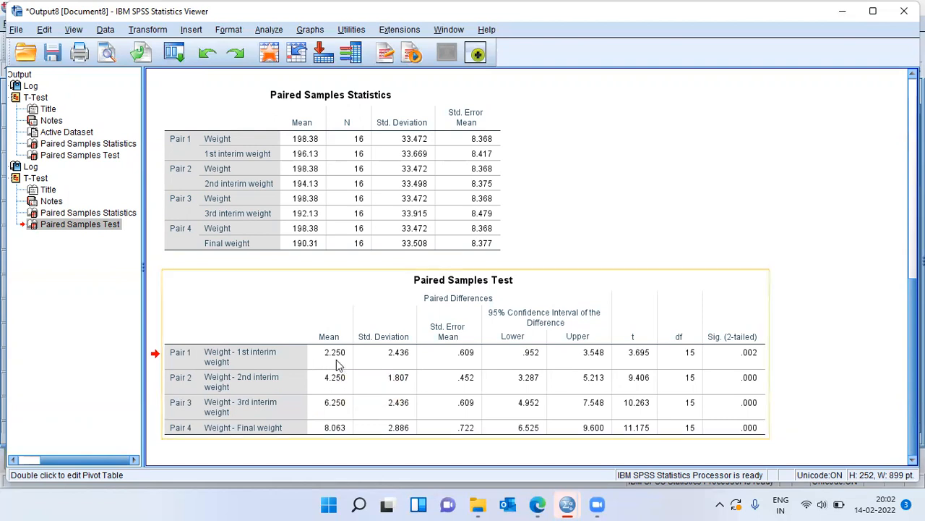
click(759, 365)
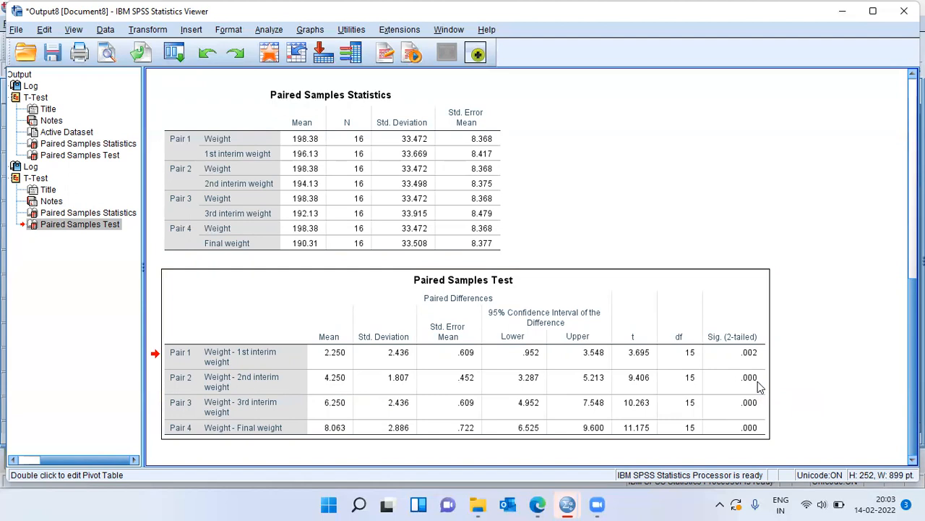
click(329, 413)
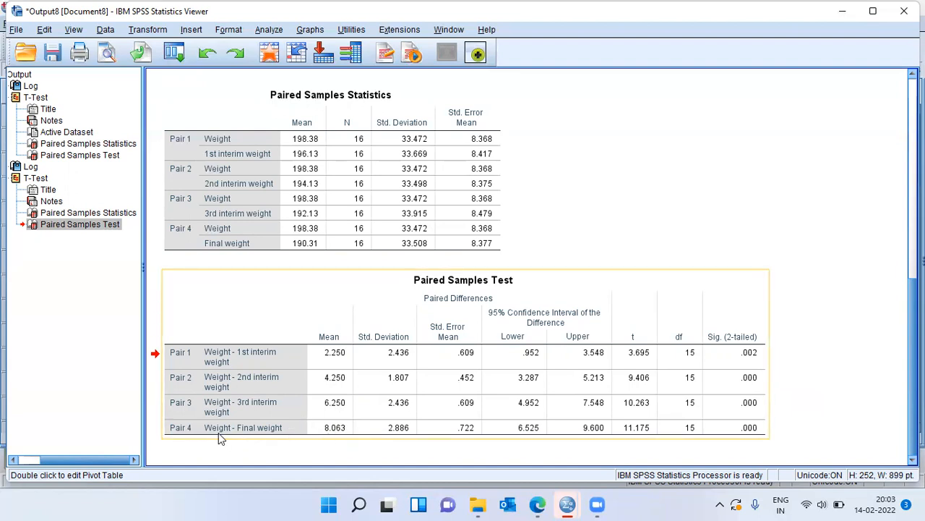
click(253, 431)
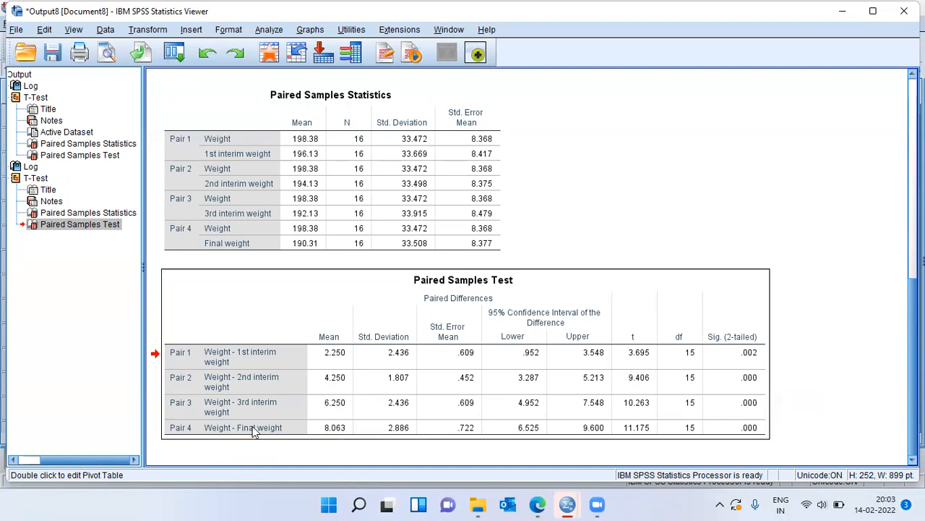
click(328, 436)
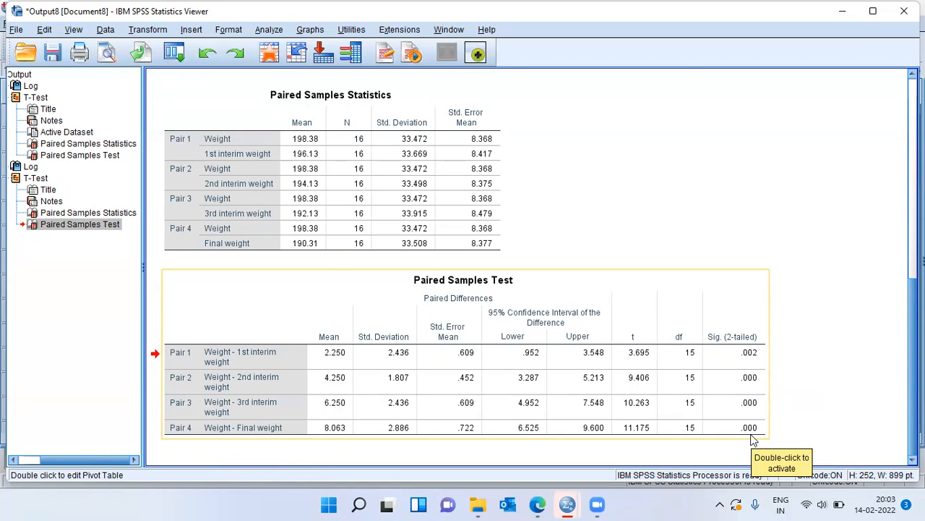
click(795, 430)
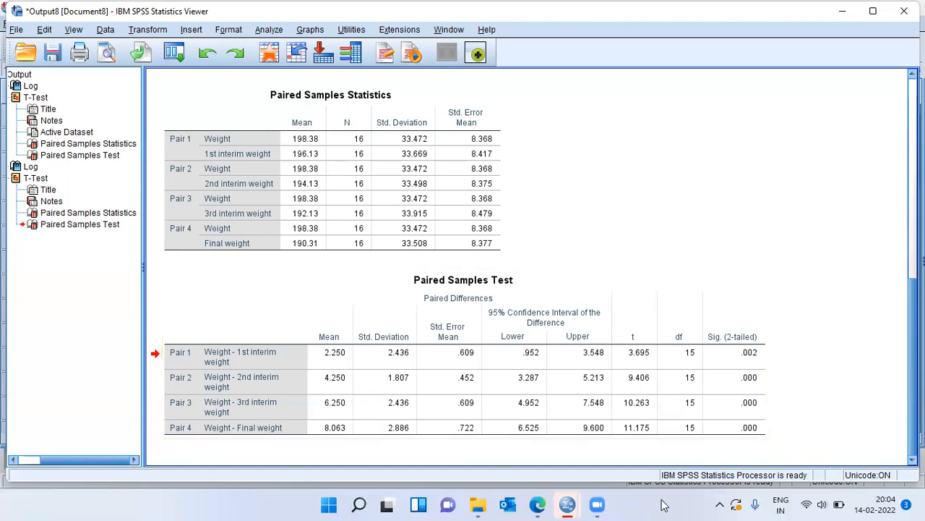
click(616, 495)
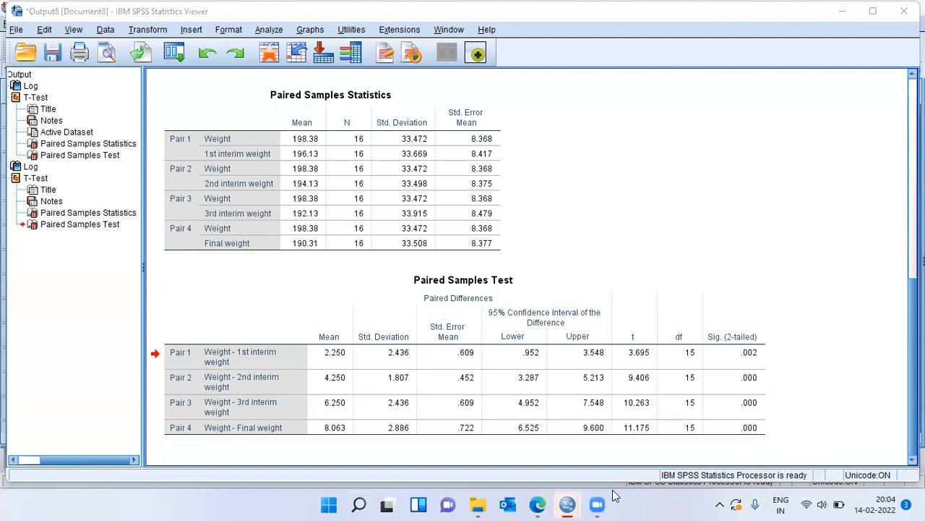